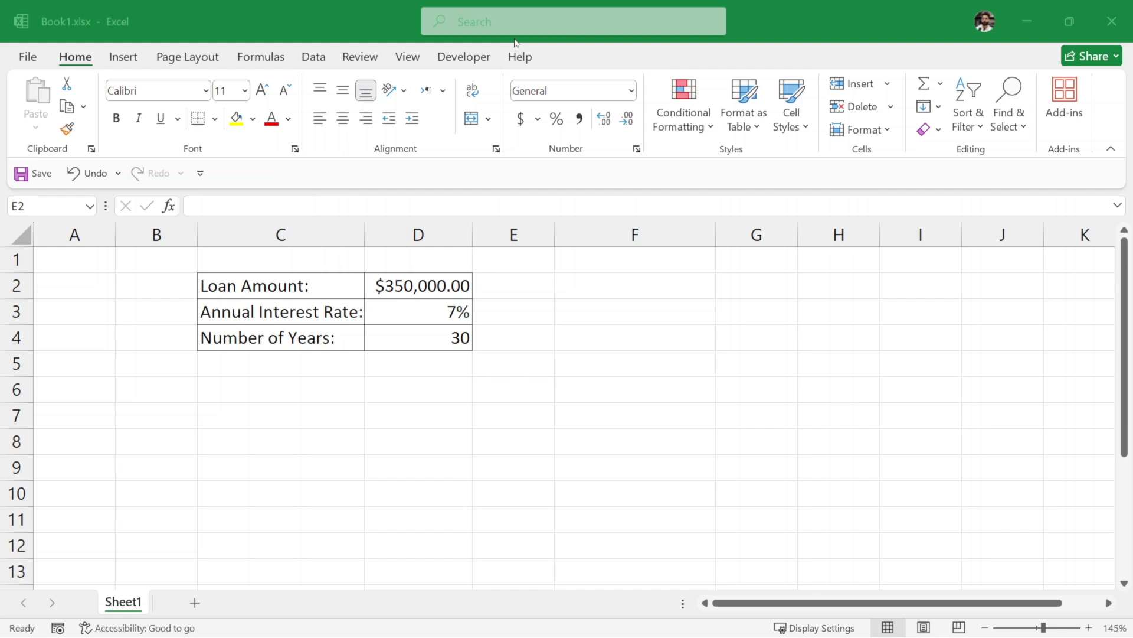
- Review the loan inputs: loan amount in D2, interest rate in D3 and years in D4
left_click(515, 43)
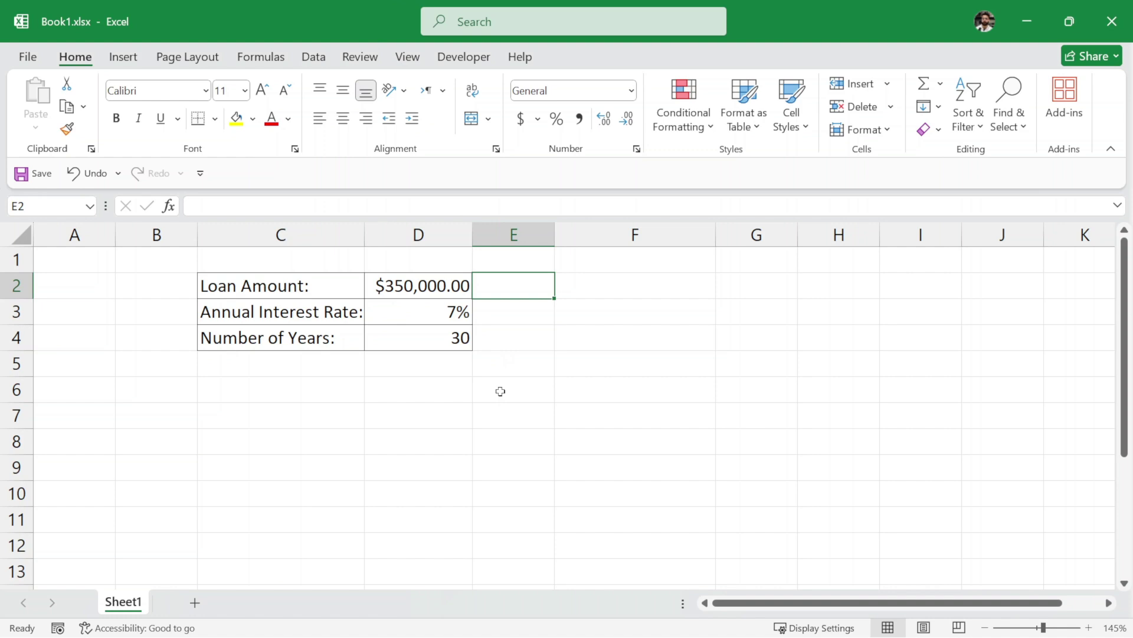
left_click(422, 289)
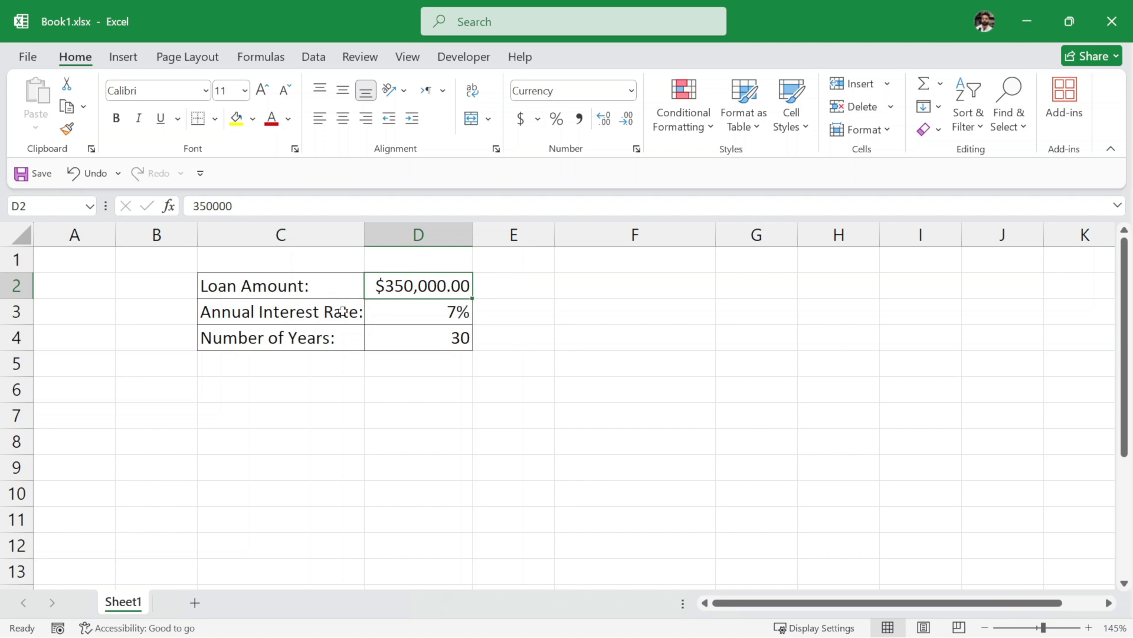
left_click(418, 315)
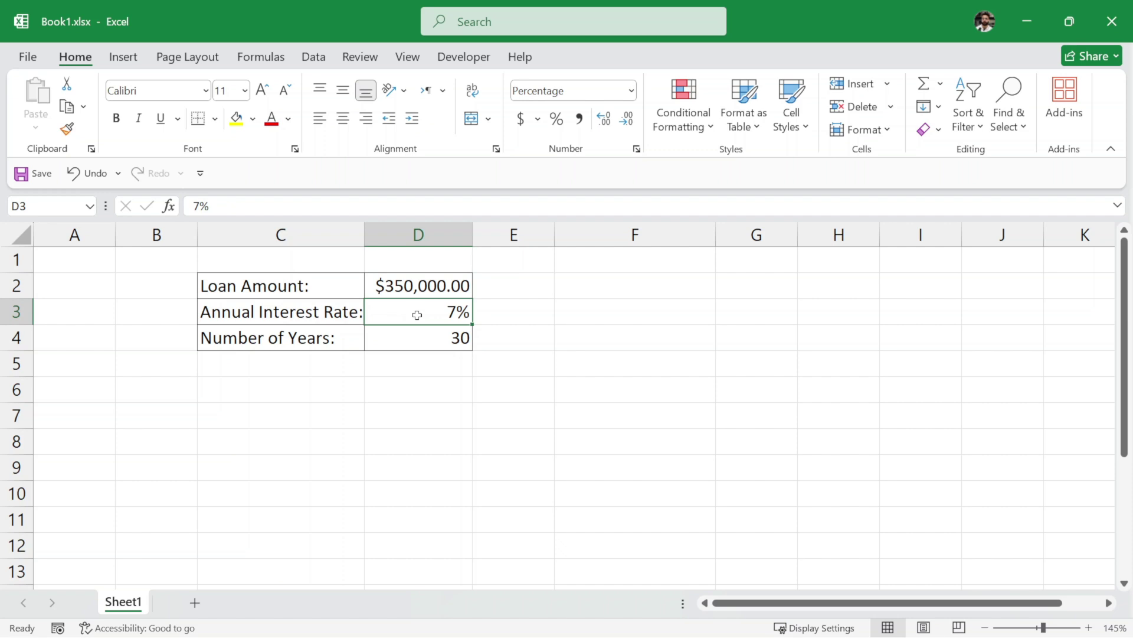
left_click(347, 338)
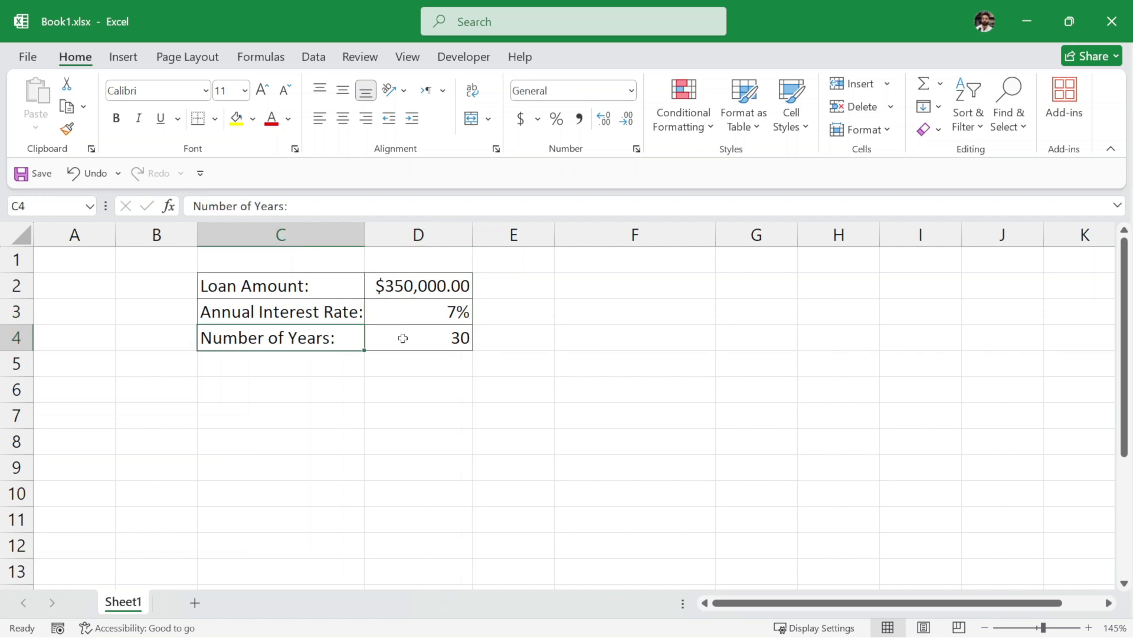
left_click(439, 337)
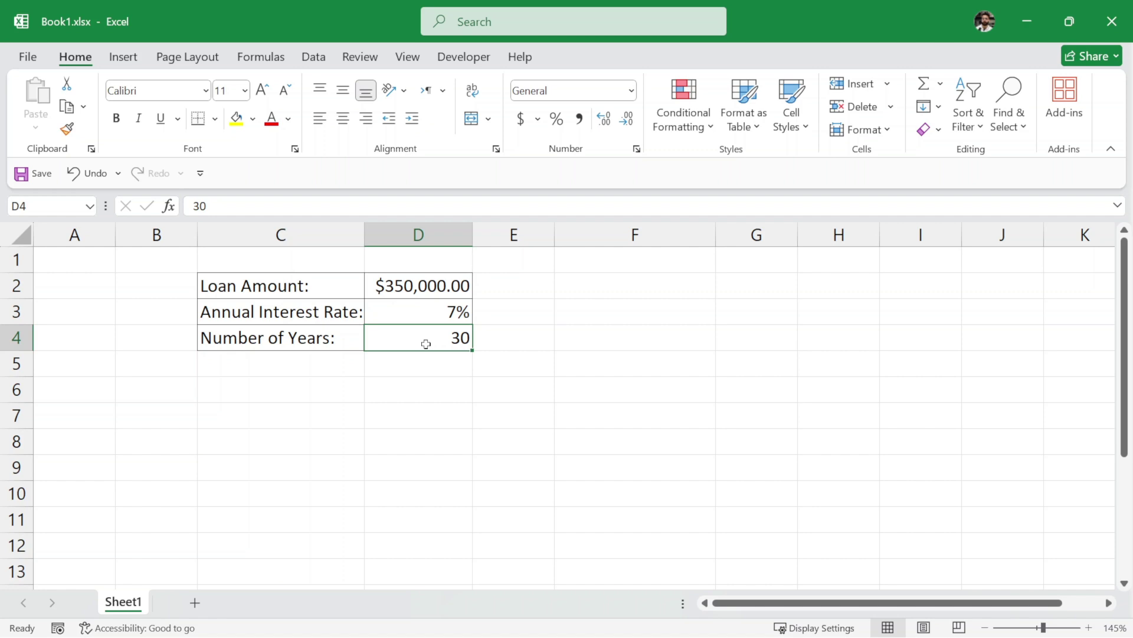
- Label C5 'Number of Months' and enter =D4*12 in D5 to get 360
left_click(292, 364)
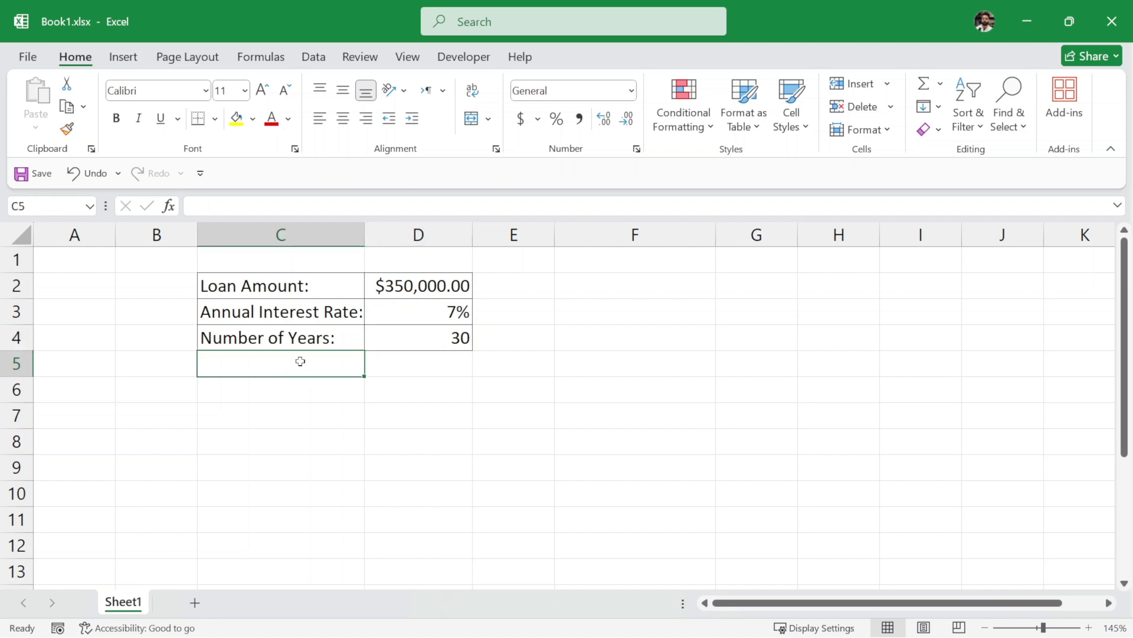
double_click(306, 361)
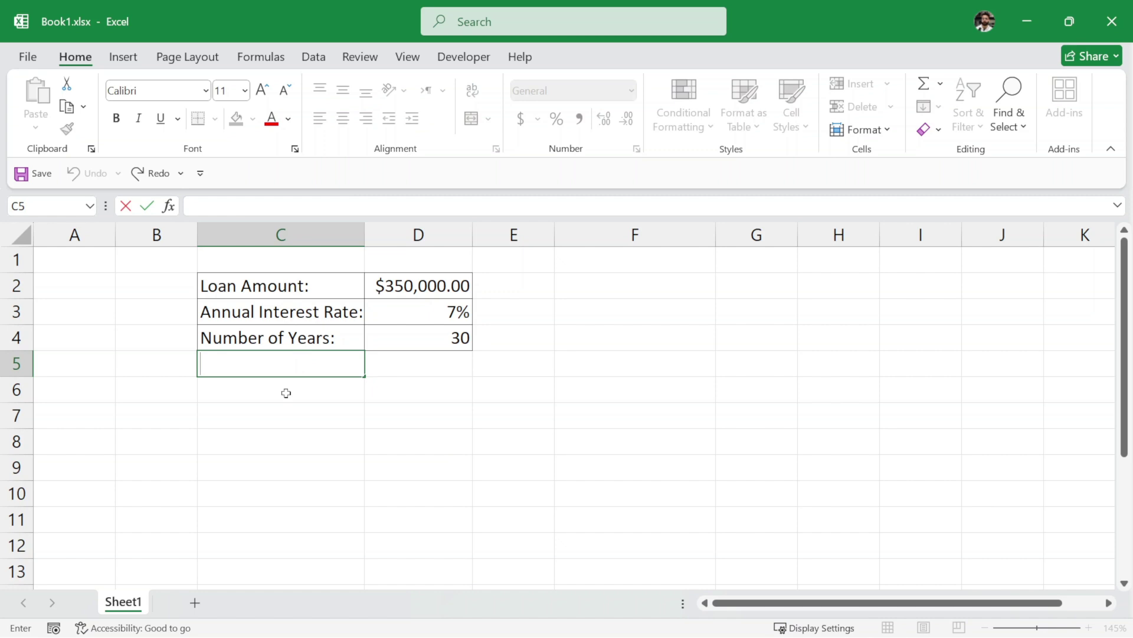
type("Number ")
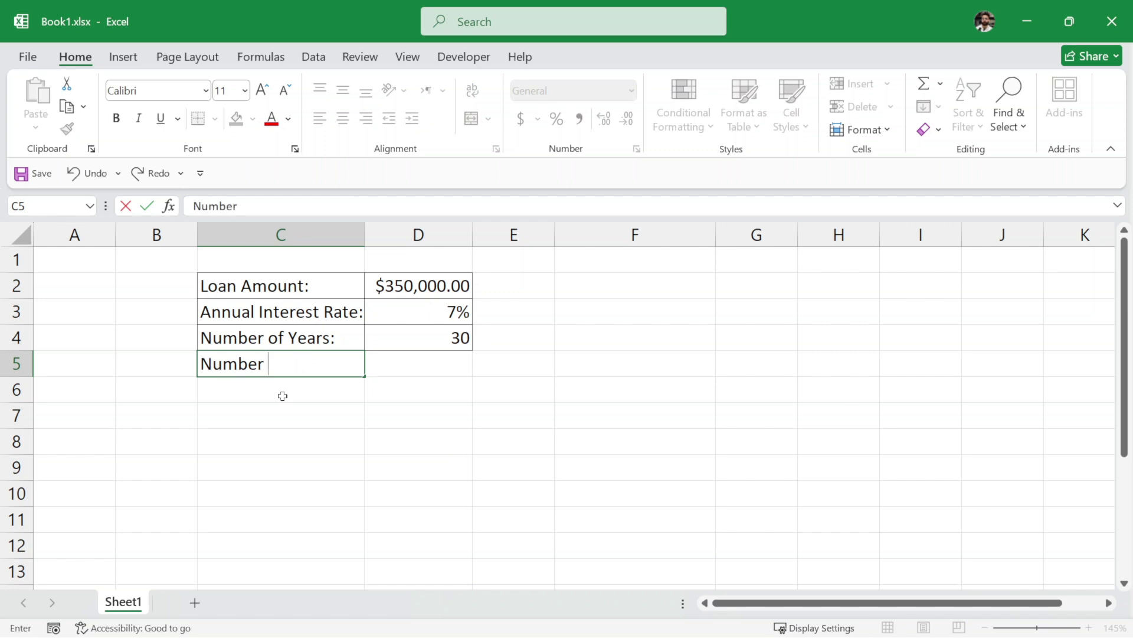
type("of Months:")
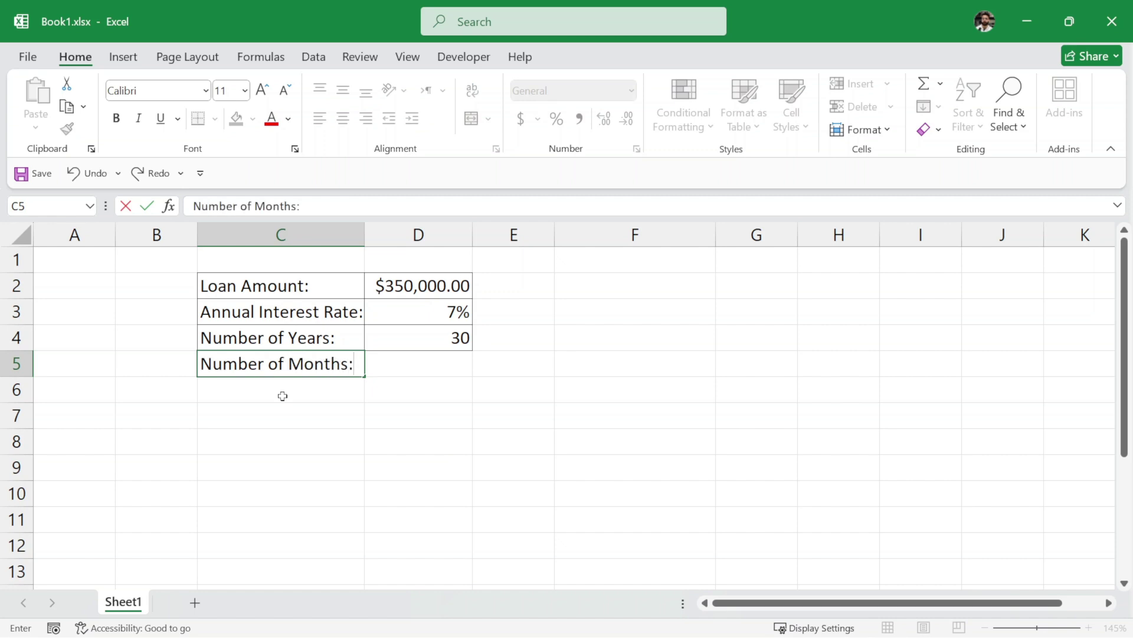
key("Tab")
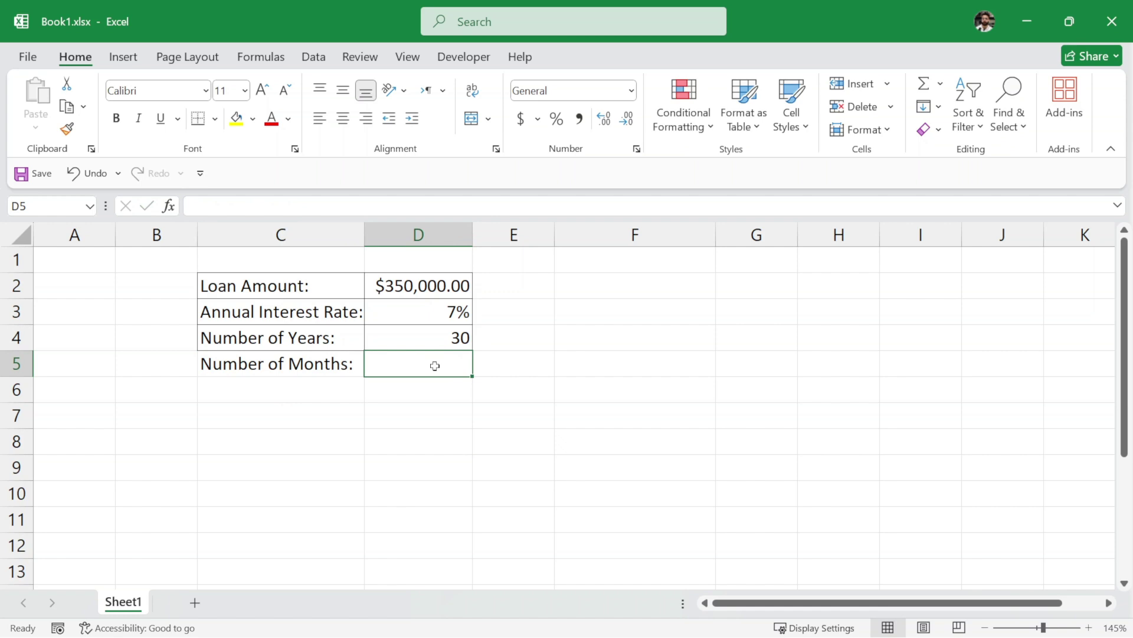
double_click(434, 364)
type("=")
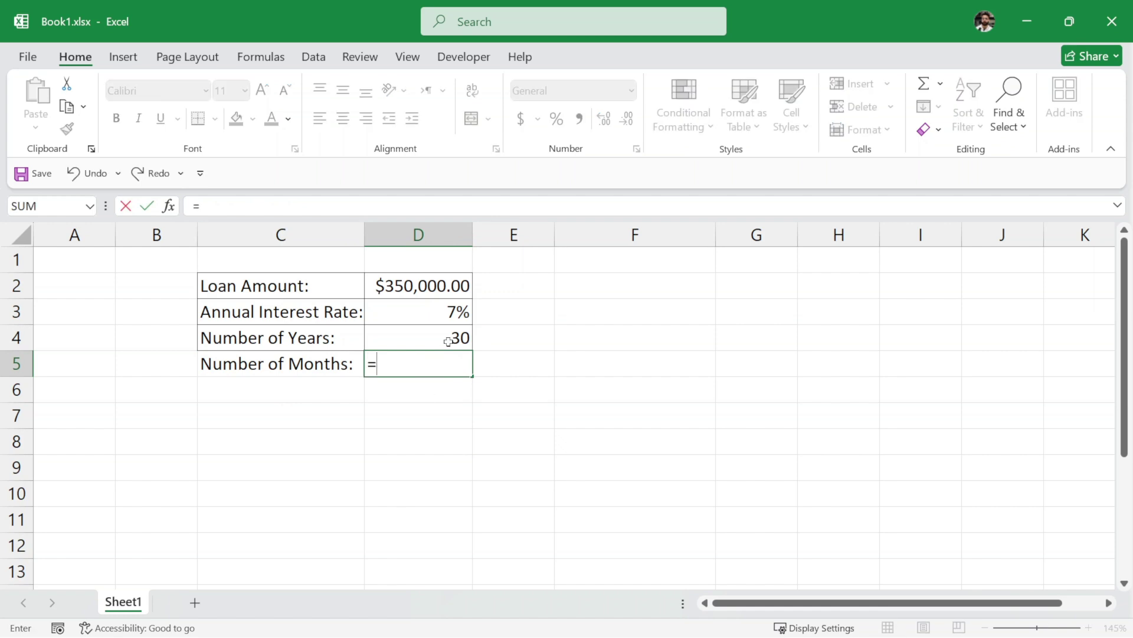
left_click(449, 341)
type("*12")
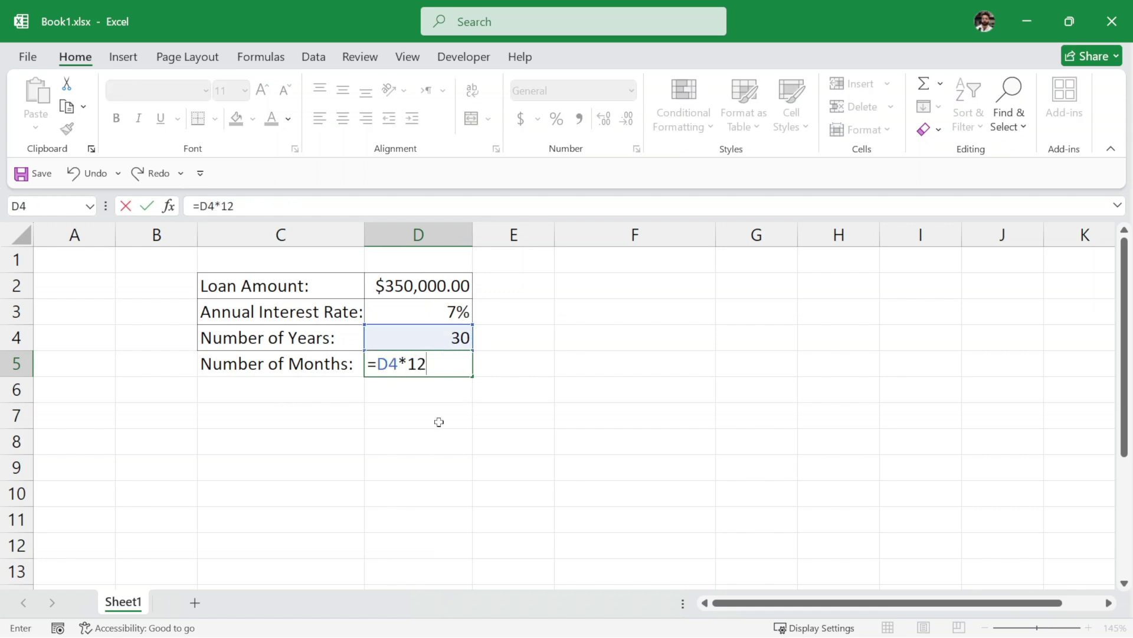
key("Return")
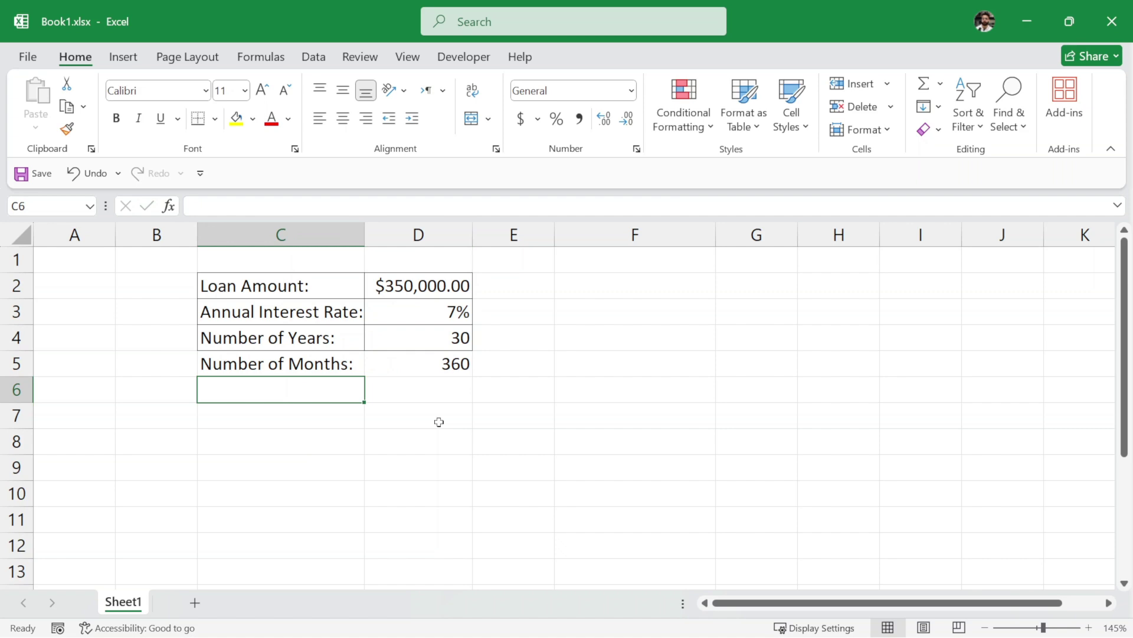
- Change the C5 label to 'Number of Payments:' and widen column C to fit it
left_click(459, 363)
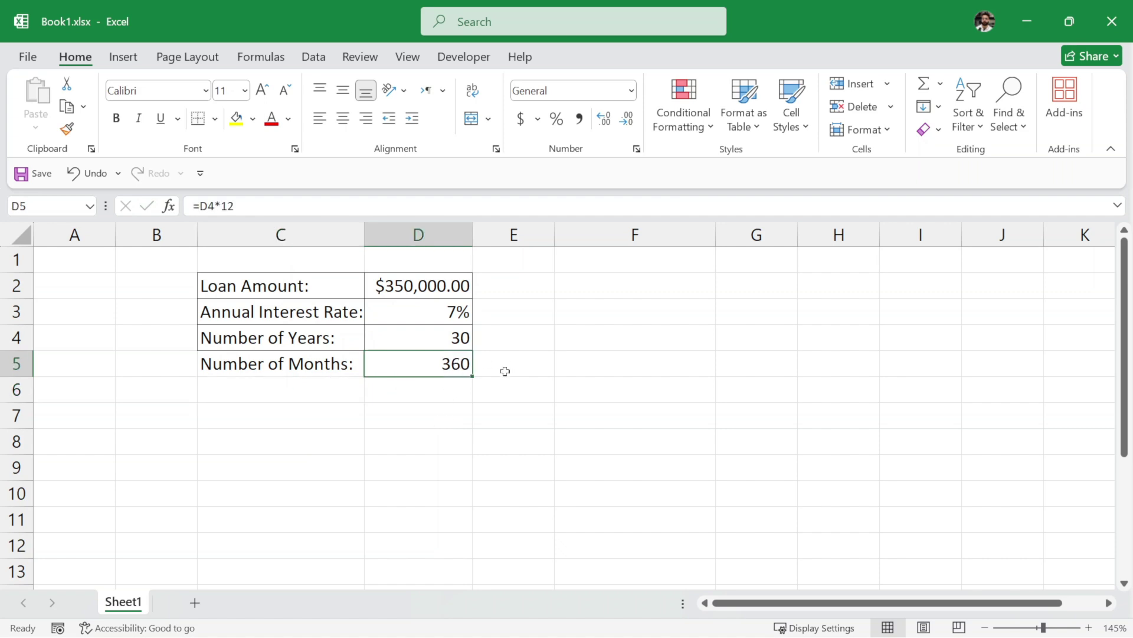
left_click(301, 363)
double_click(301, 363)
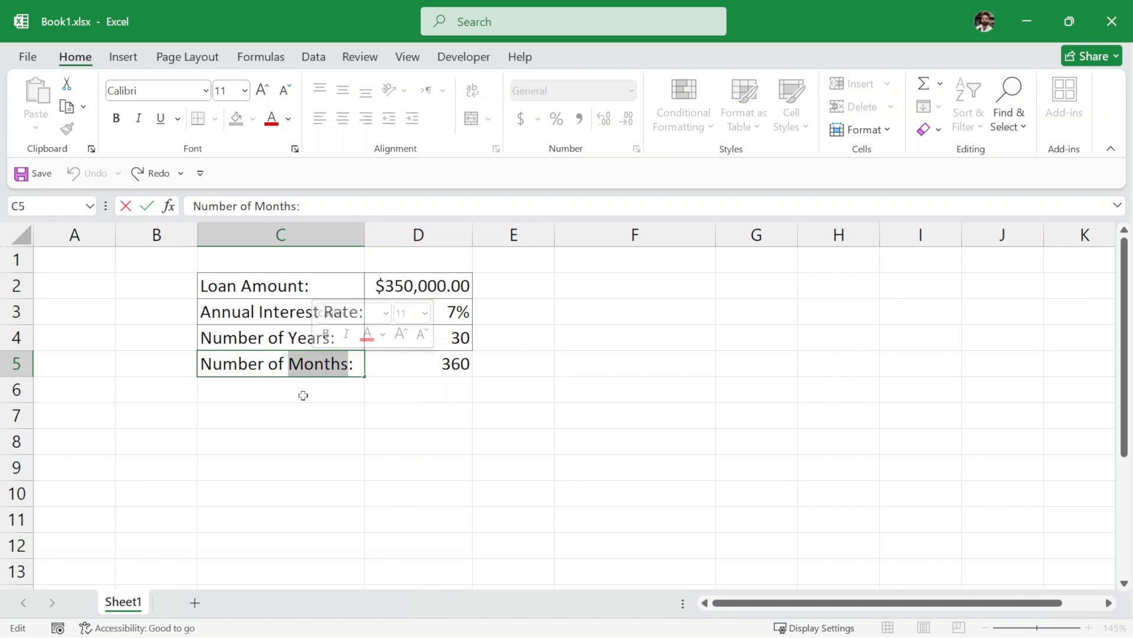
type("Payments")
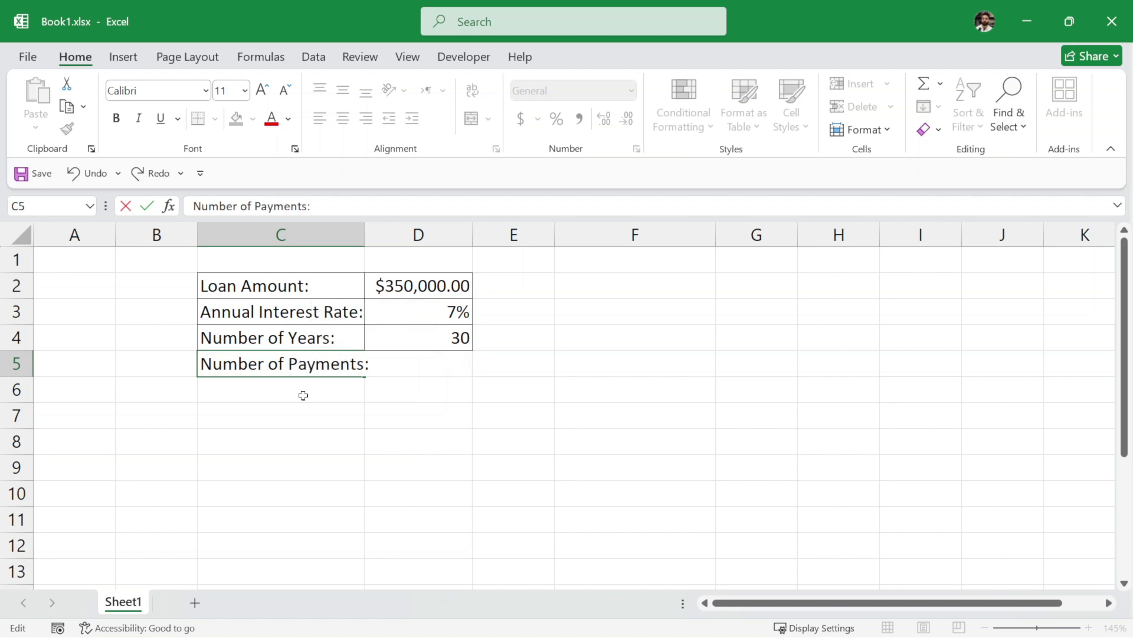
key("BackSpace")
key("Return")
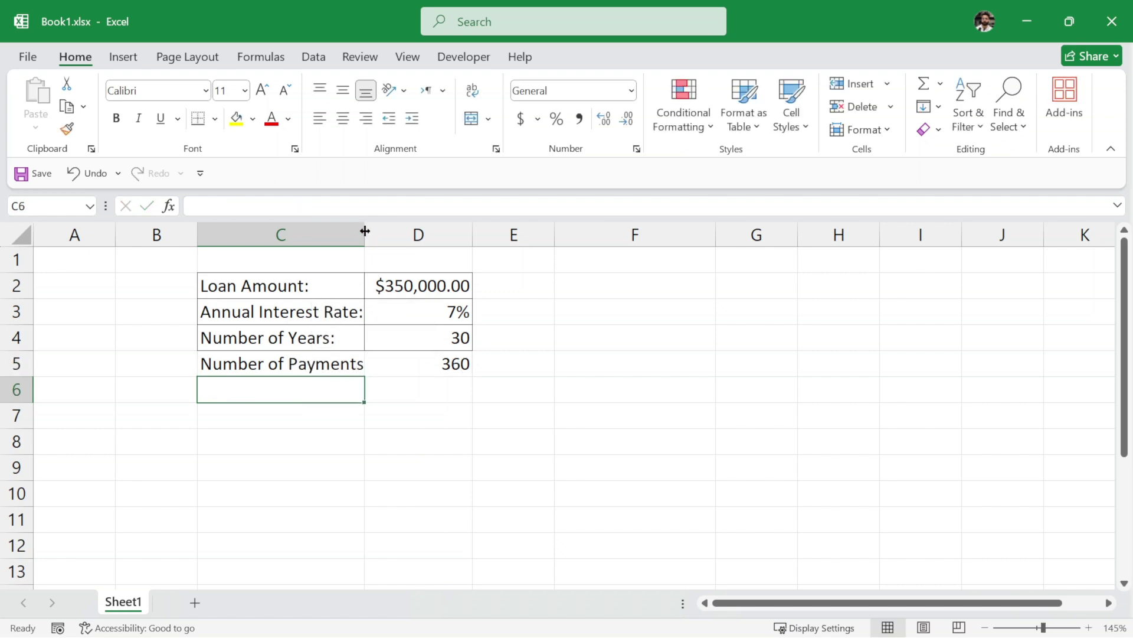
left_click_drag(364, 231, 380, 231)
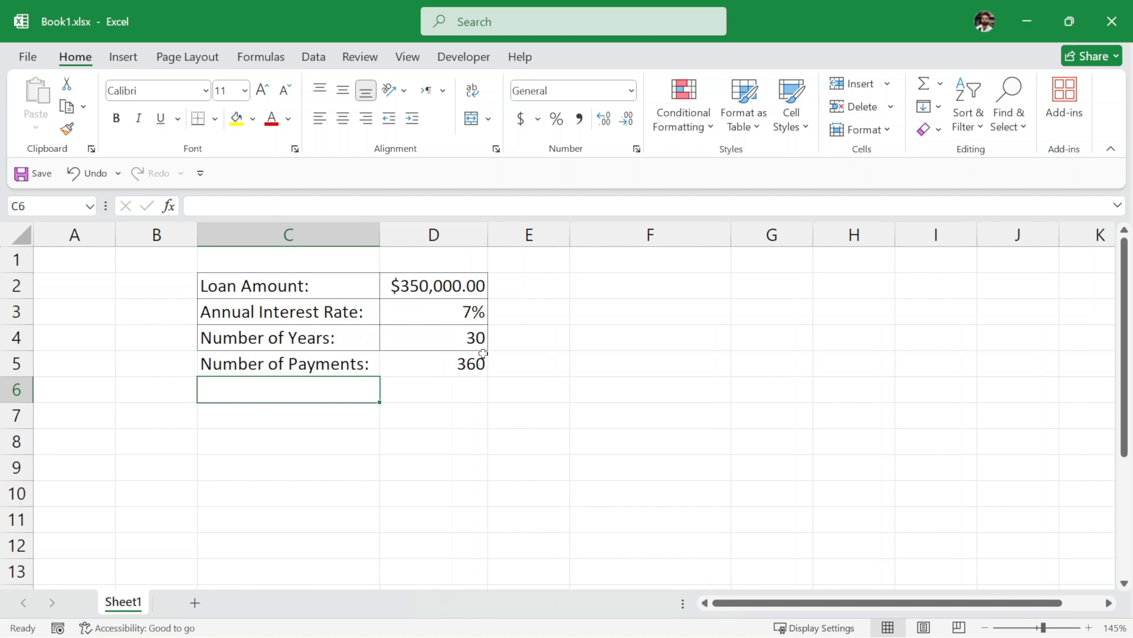
left_click(472, 383)
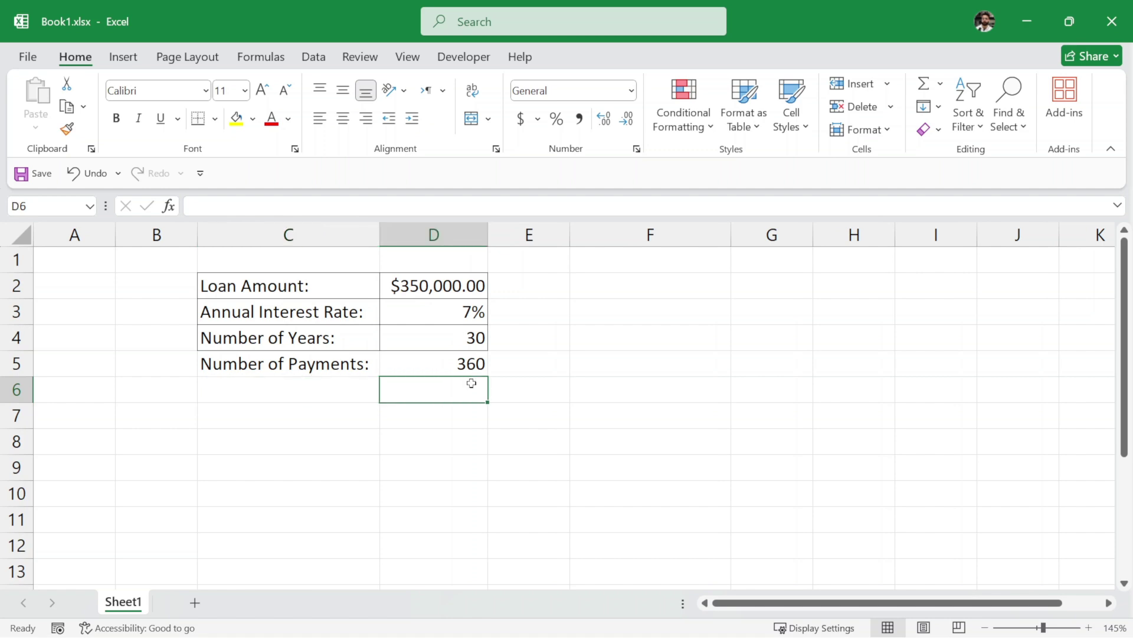
- Enter 'Monthly Payment Amount:' in C7 and widen column C further to fit it
left_click(275, 421)
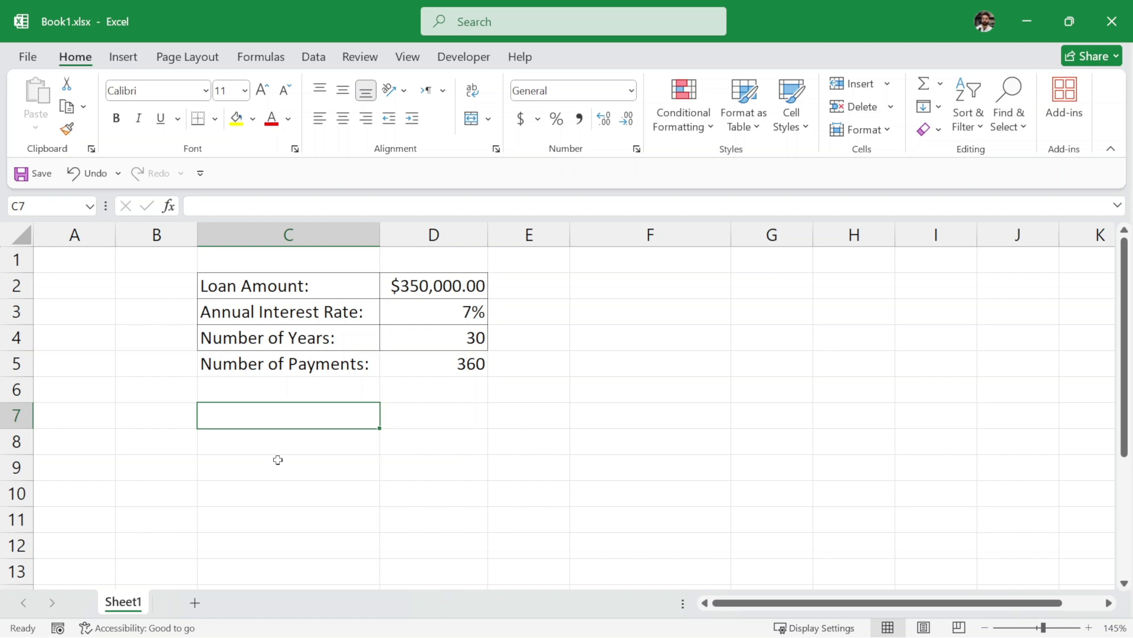
type("Monthly")
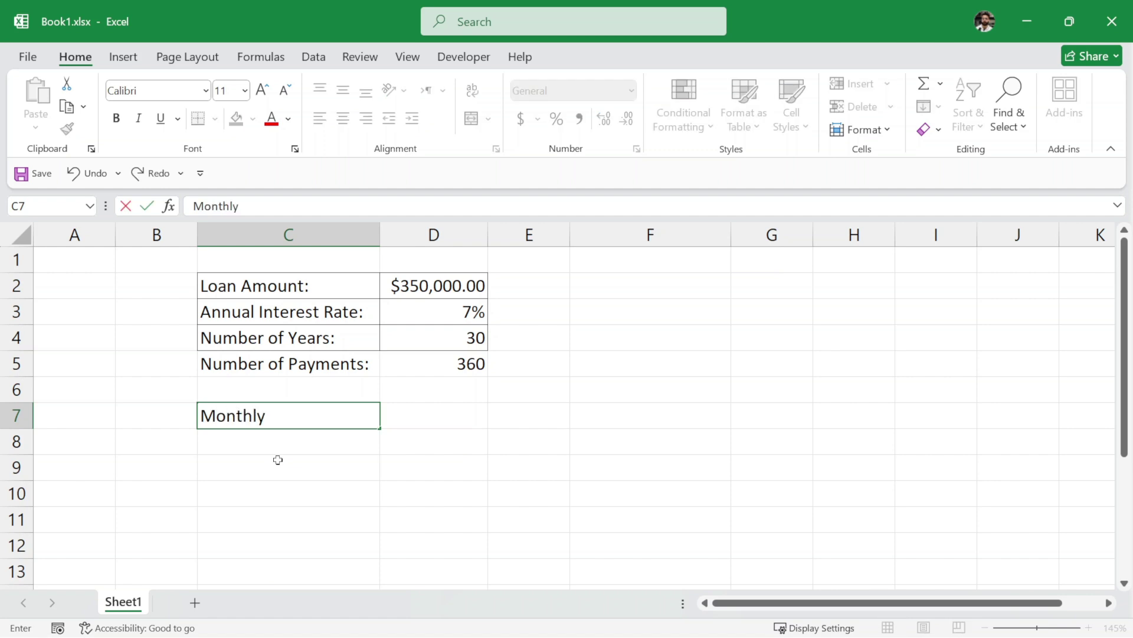
type(" Payment")
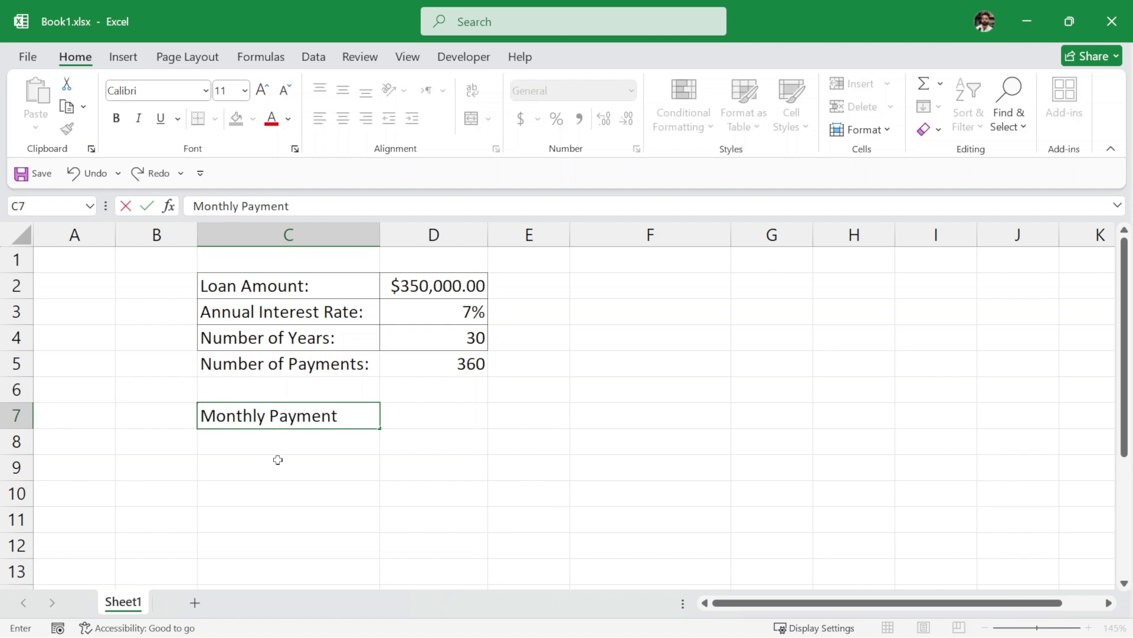
type(" Amount")
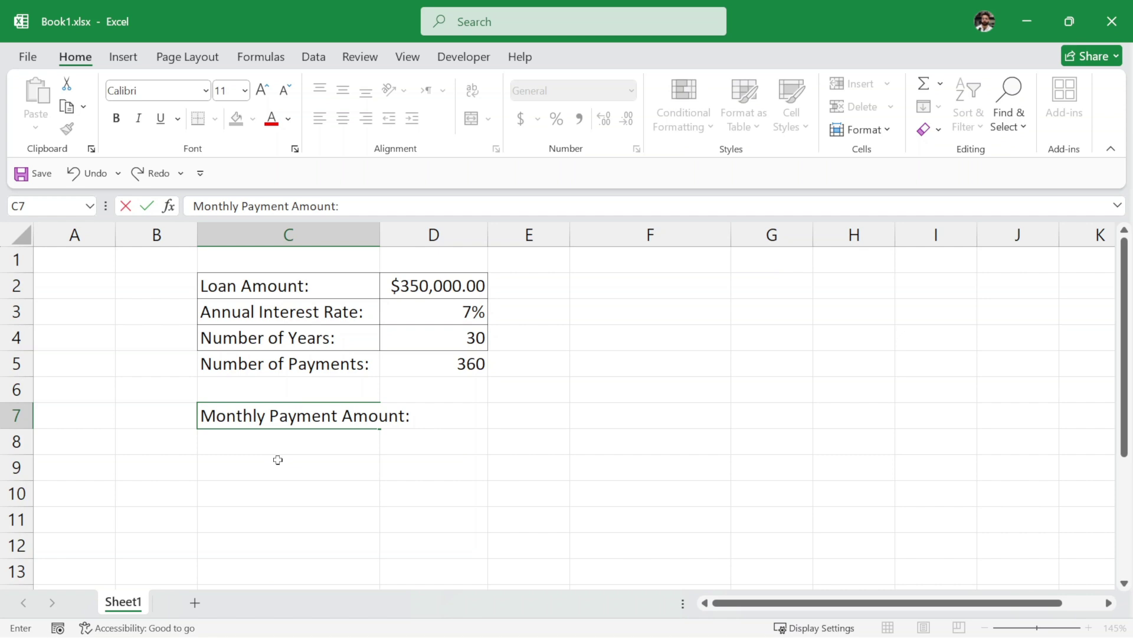
type(":")
left_click(490, 432)
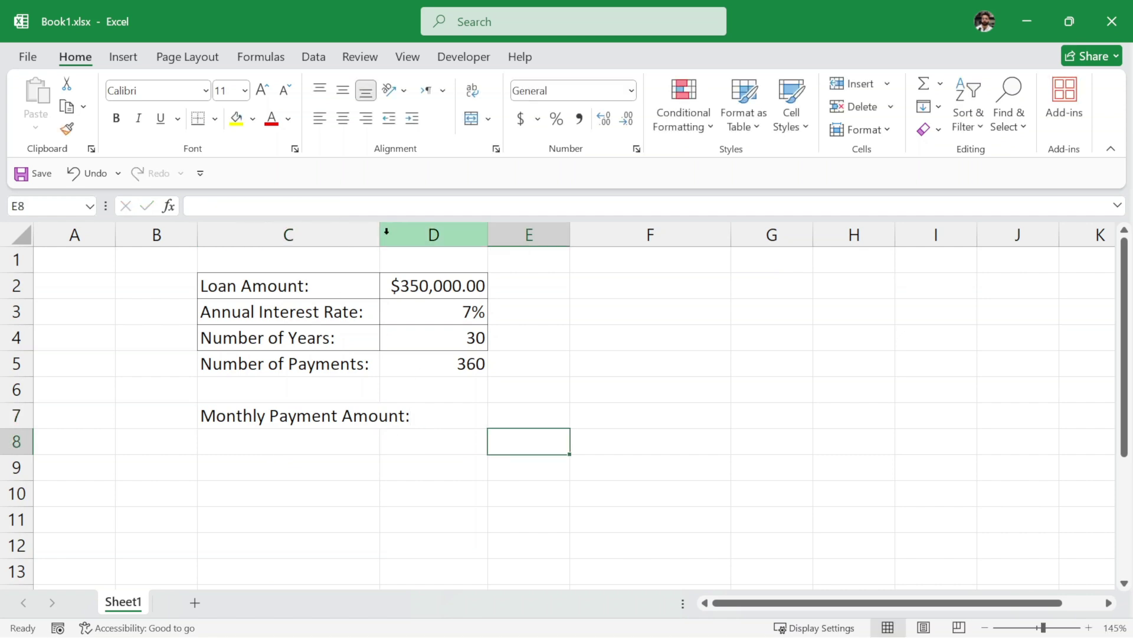
left_click_drag(376, 240, 423, 238)
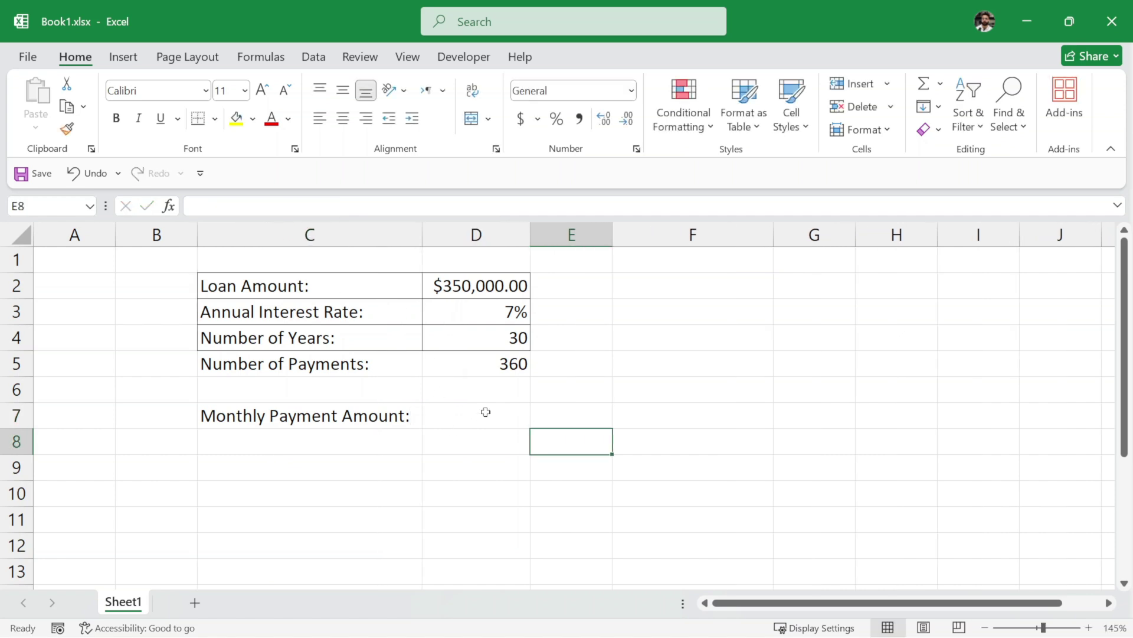
- Enter =pmt(D3/12,D5,D2) in D7, giving a monthly payment of ($2,328.56)
left_click(478, 412)
type("=")
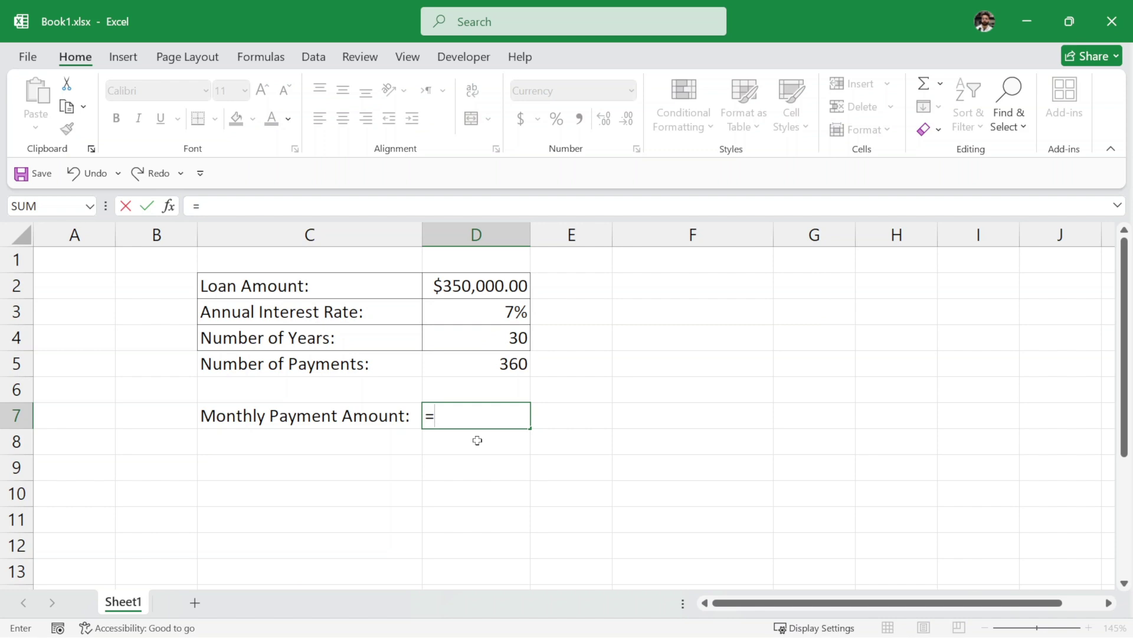
type("pmt(")
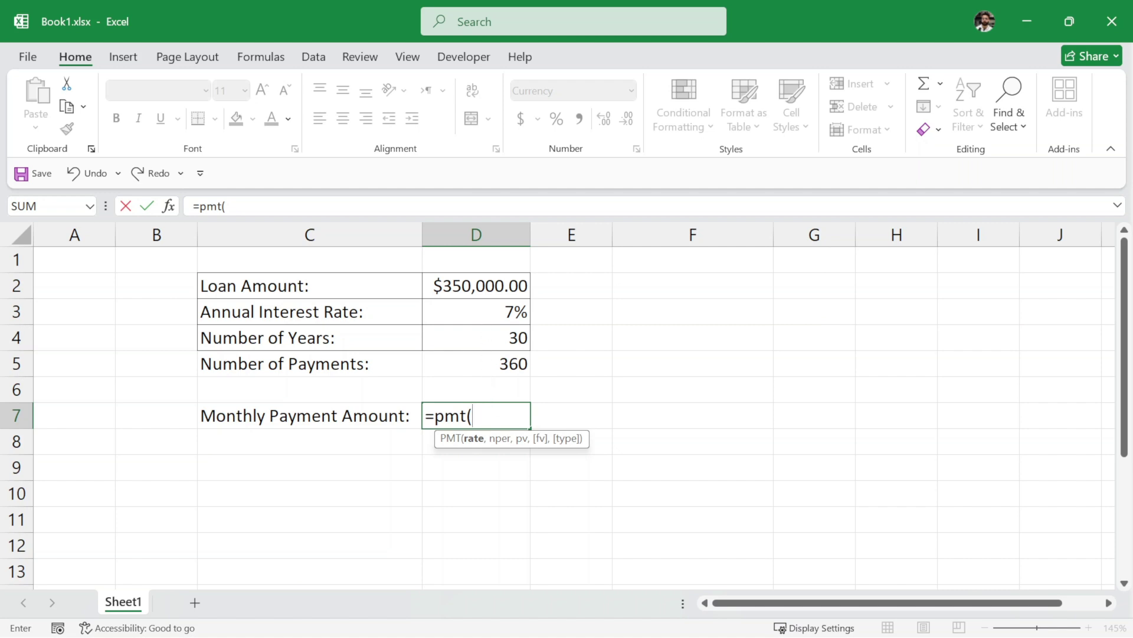
left_click(482, 313)
type("/")
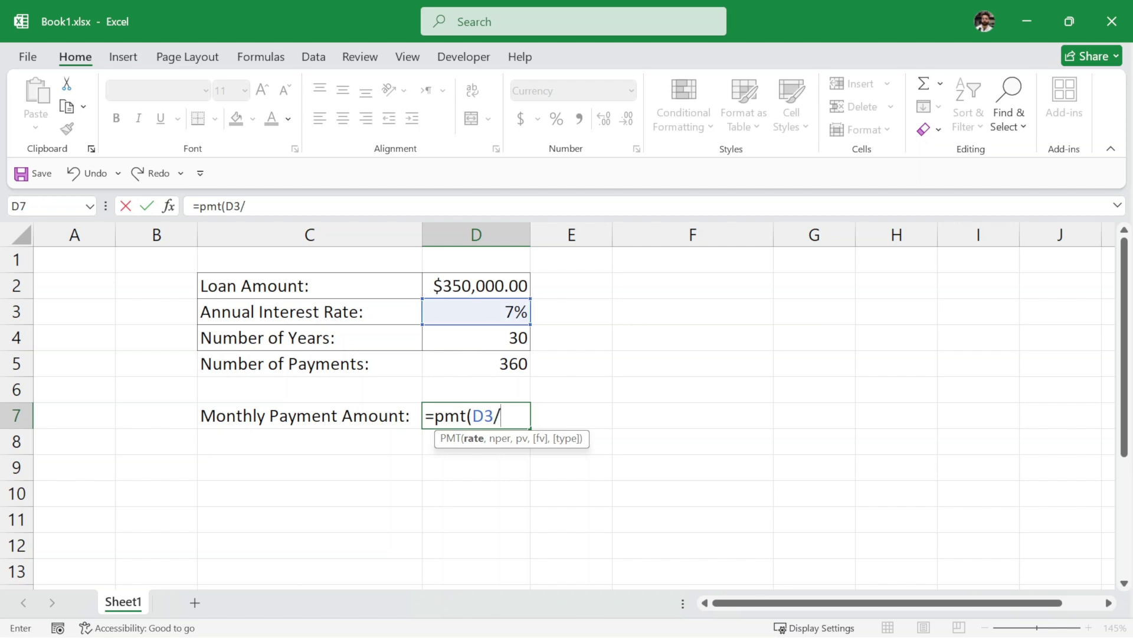
type("12,")
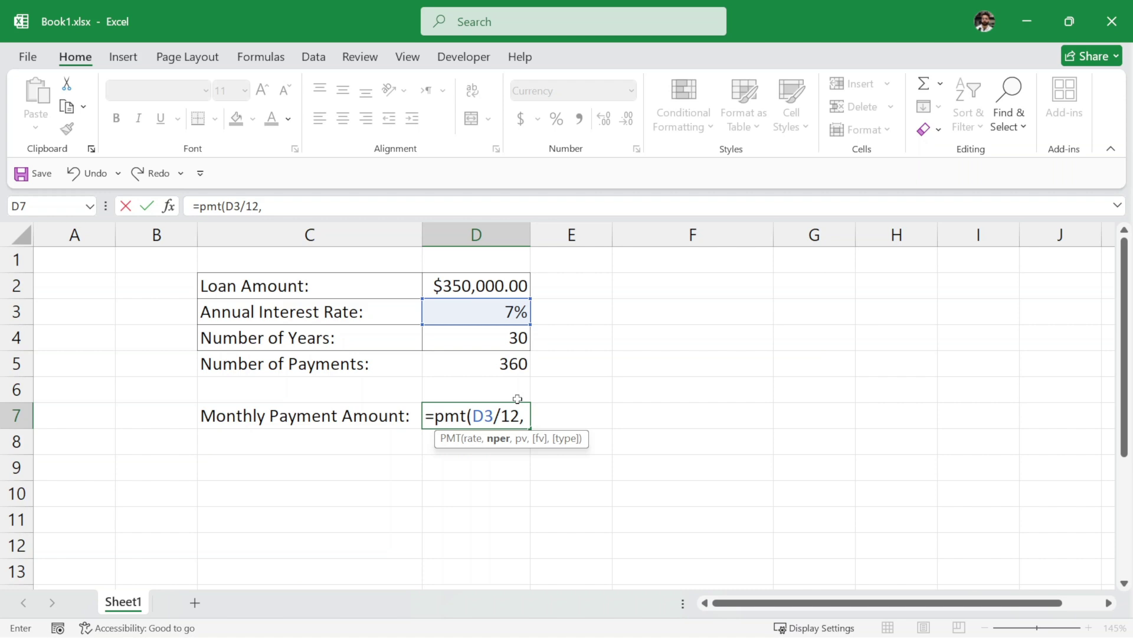
type("360")
key("BackSpace")
key("BackSpace")
key("BackSpace")
left_click(508, 371)
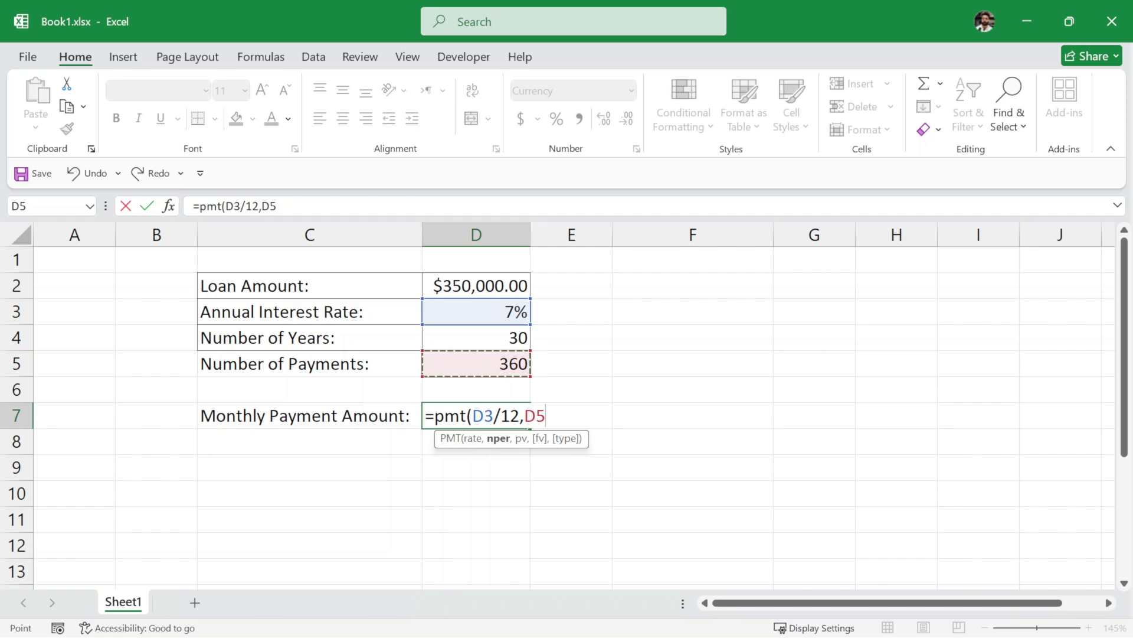
type(",")
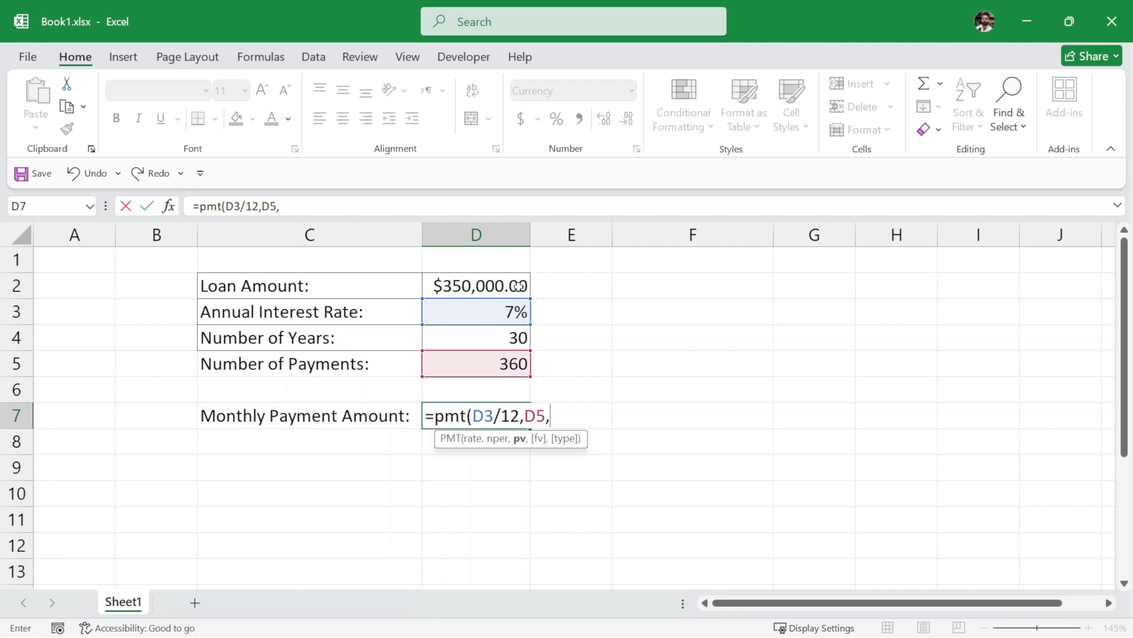
left_click(499, 288)
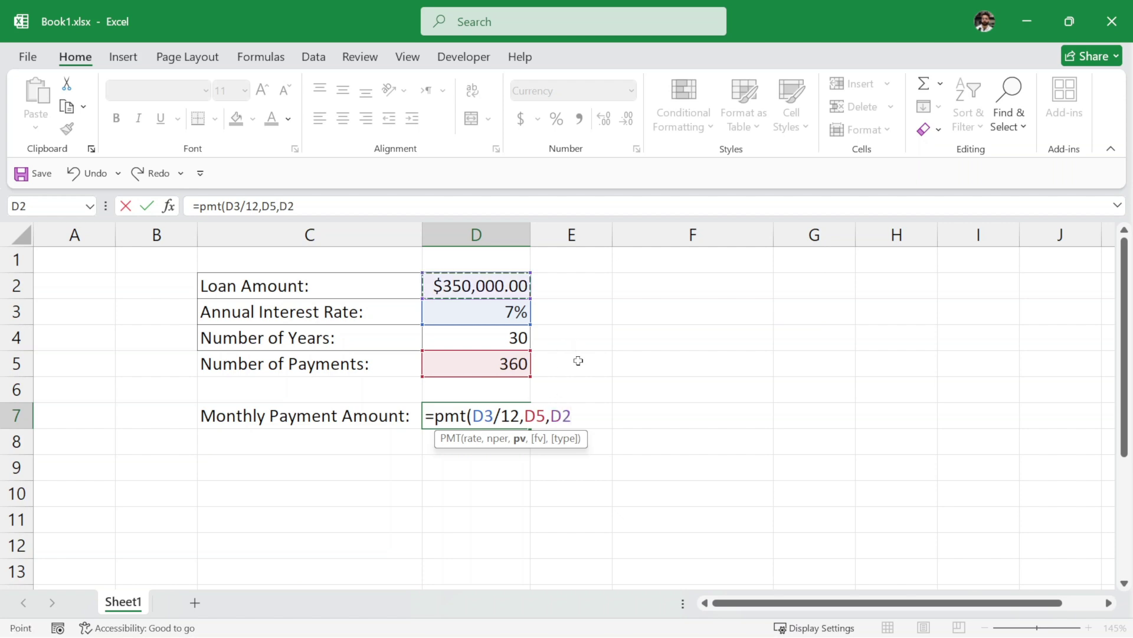
type(")")
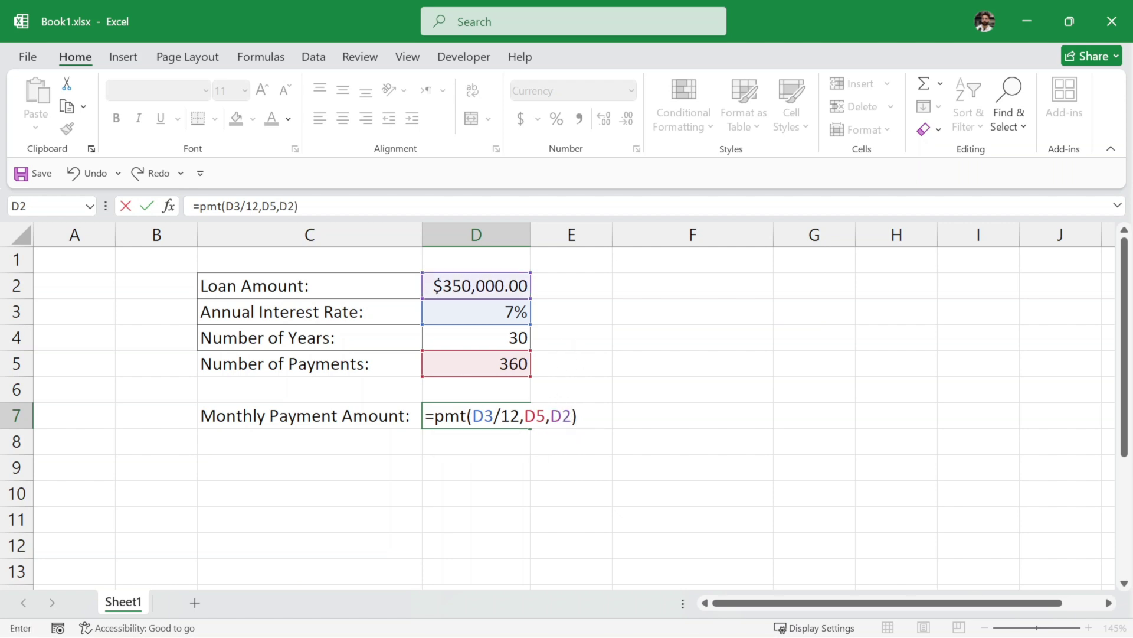
key("Return")
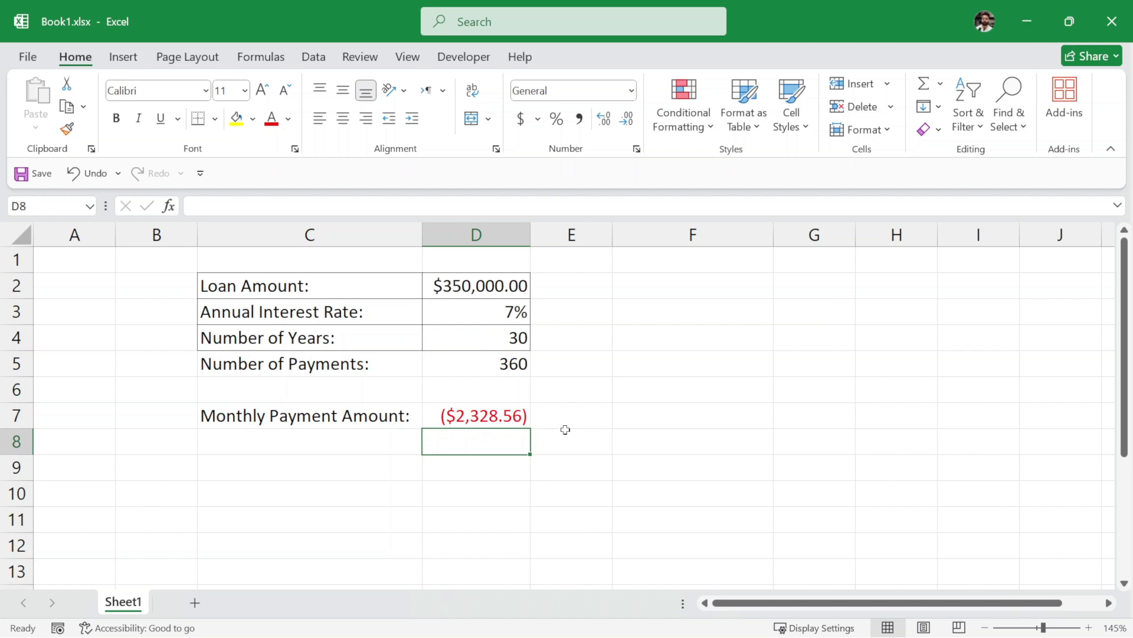
- Change D7 to =-PMT(D3/12,D5,D2) so the payment shows as $2,328.56
double_click(501, 415)
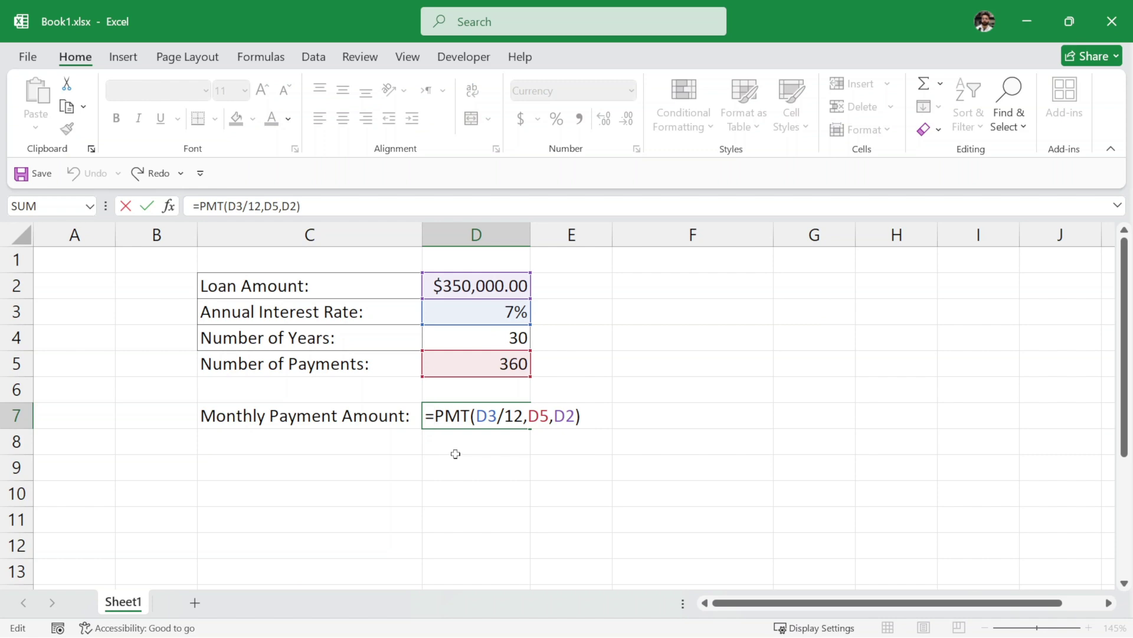
type("-")
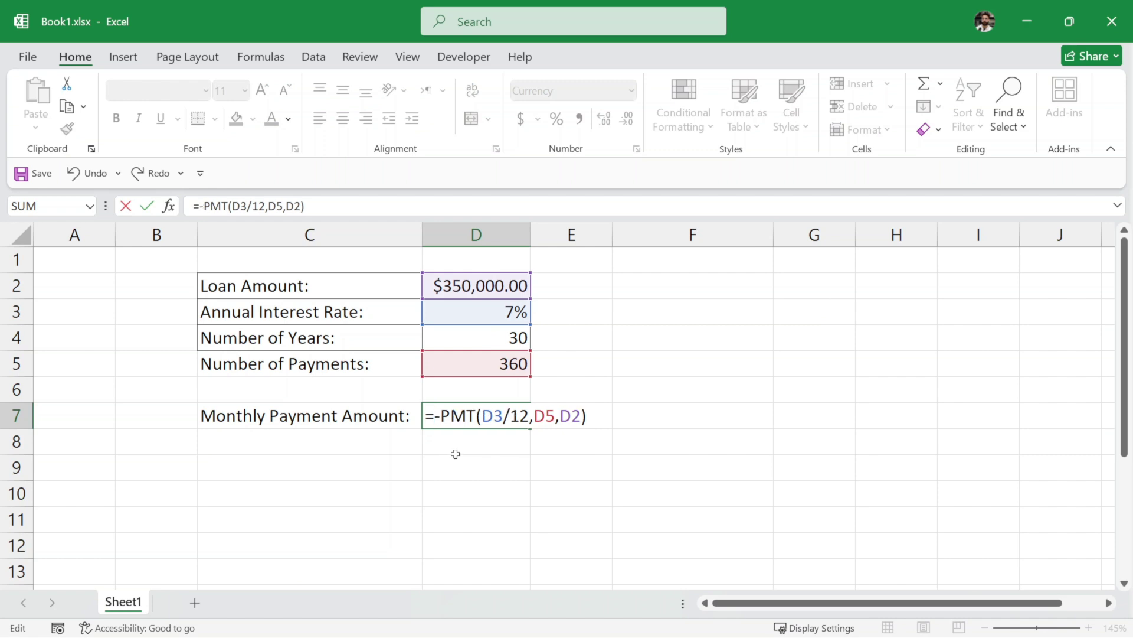
key("Return")
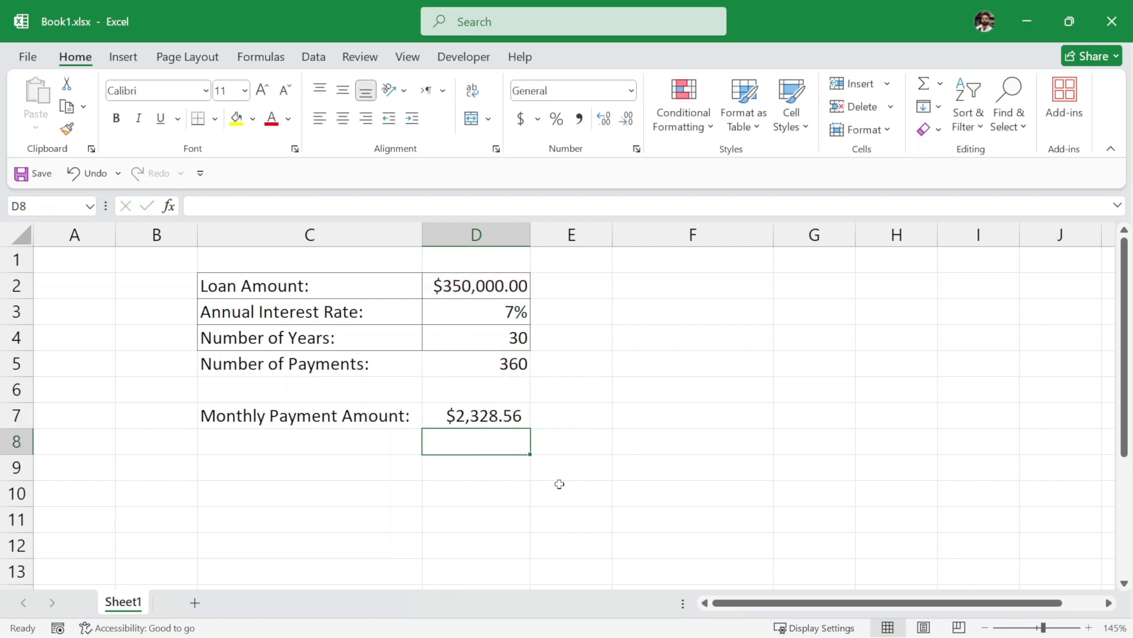
left_click(586, 443)
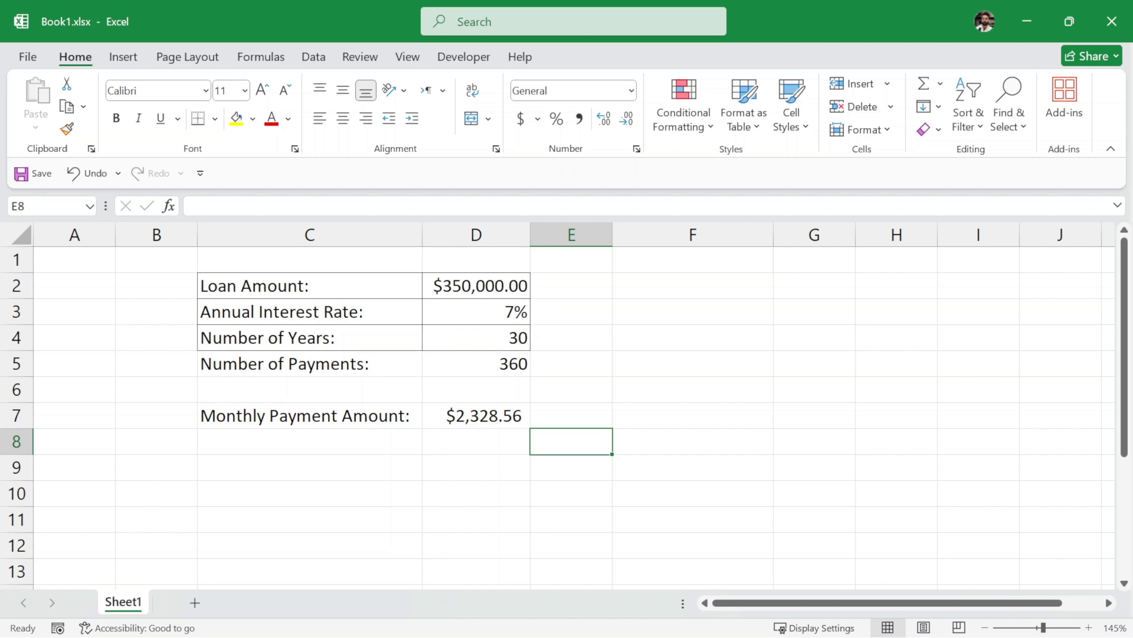
- Label C9 'Total Cost:' and enter =D7*D5 in D9, giving $838,281.14
left_click(293, 465)
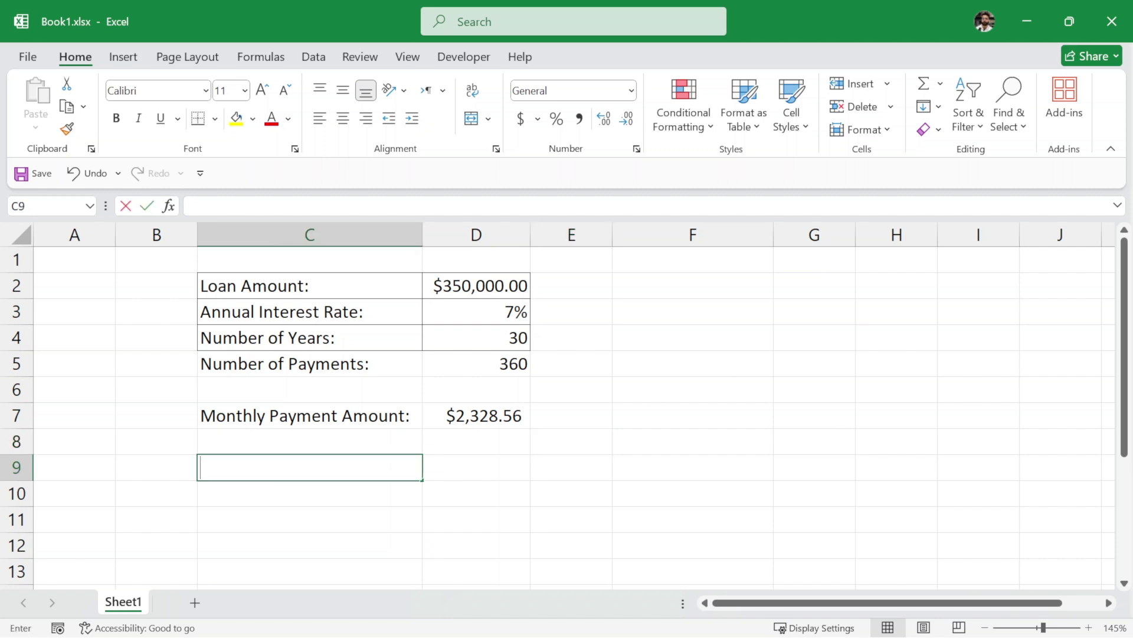
type("Total")
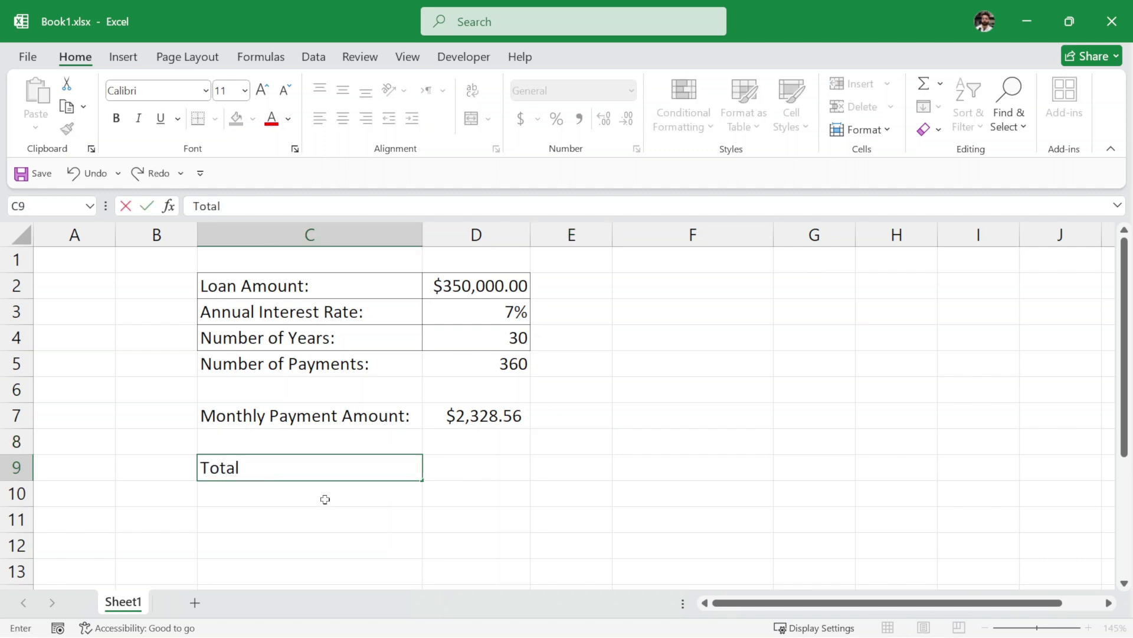
type(" Cost:")
key("Tab")
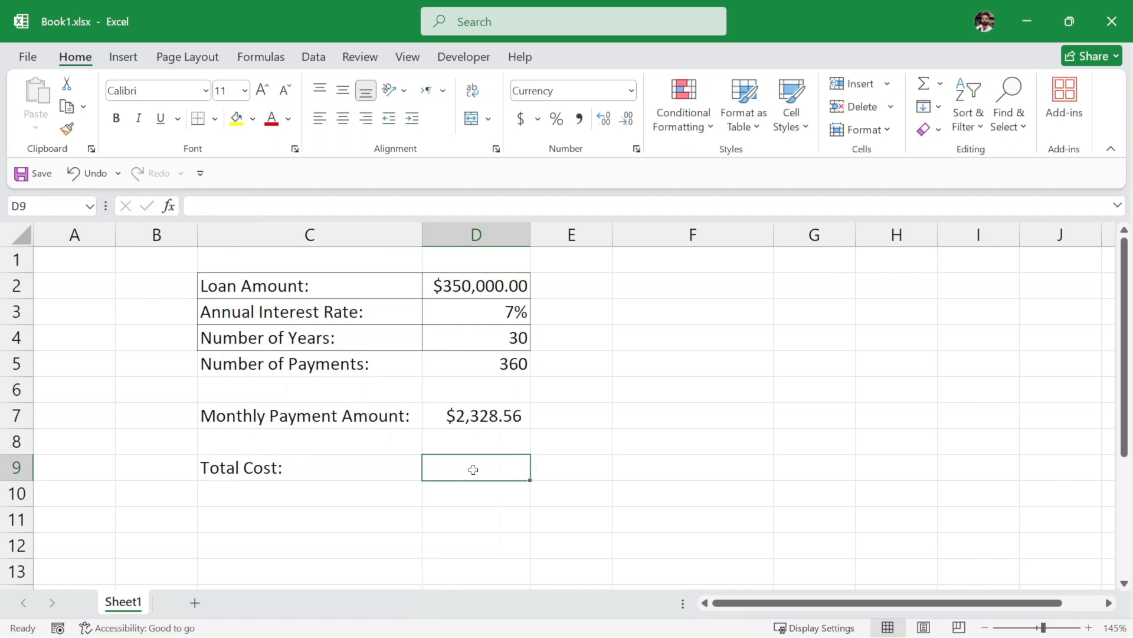
type("=")
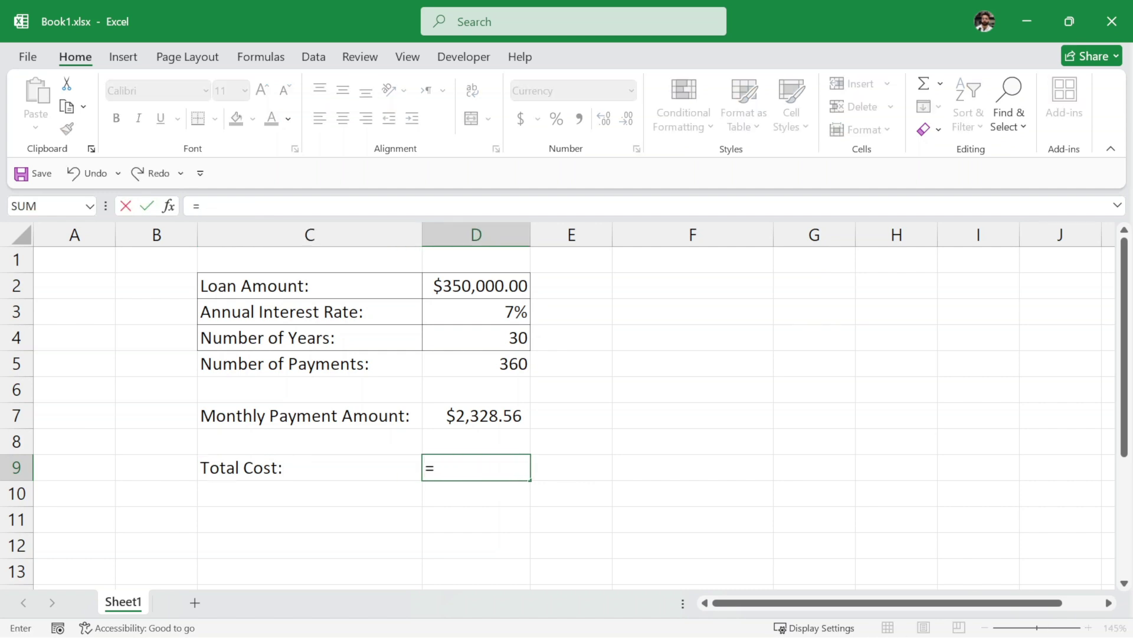
left_click(506, 414)
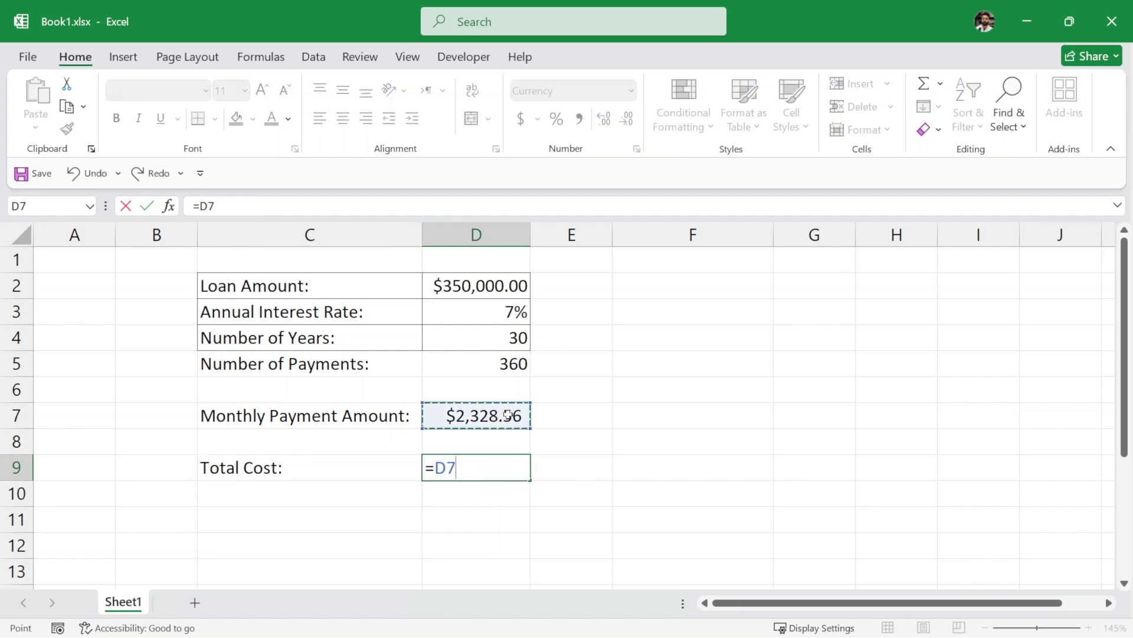
type("*")
left_click(497, 356)
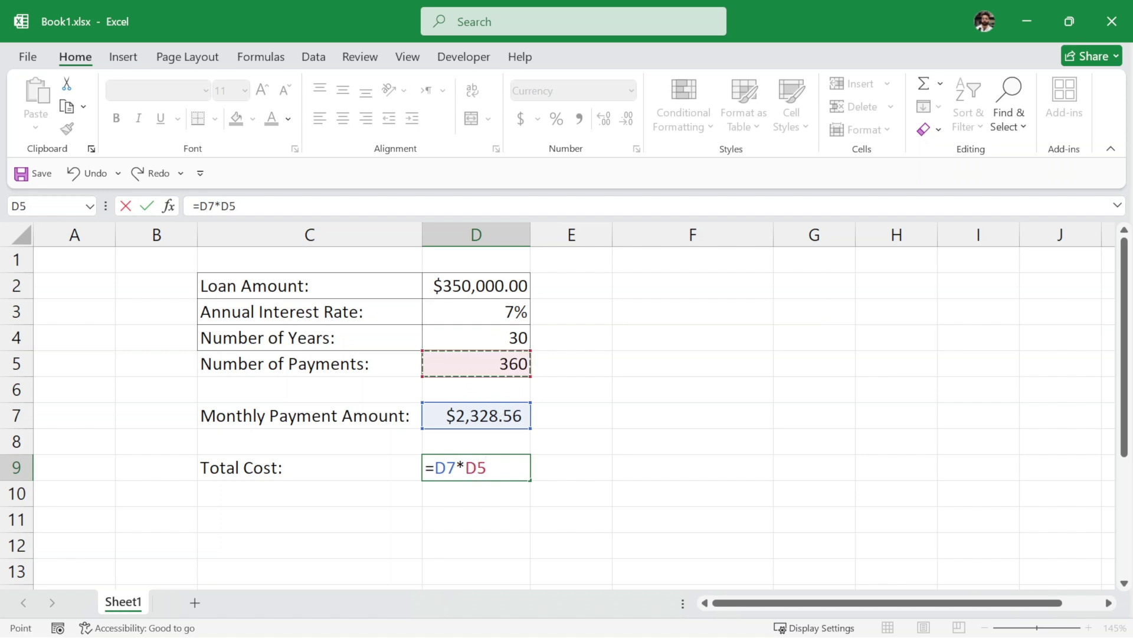
key("Return")
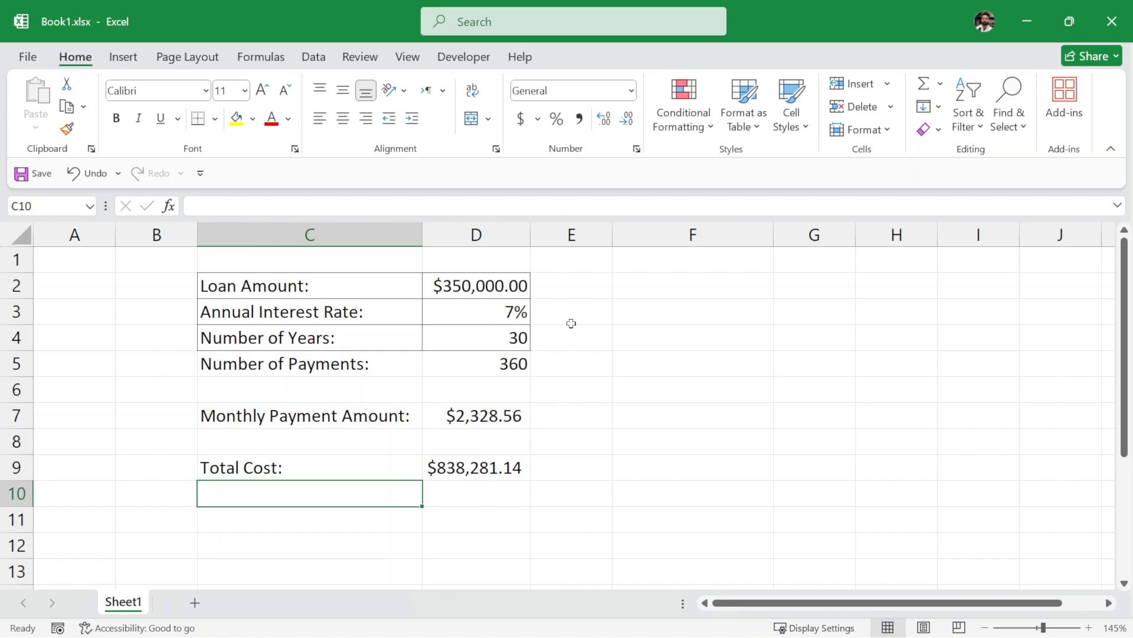
left_click(476, 285)
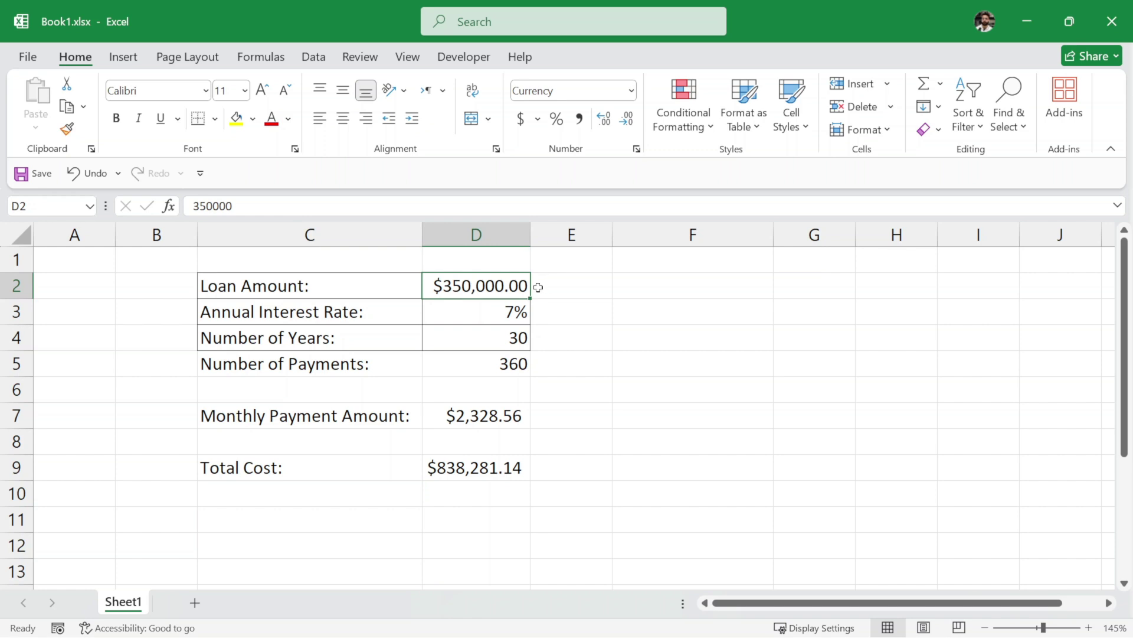
left_click(523, 470)
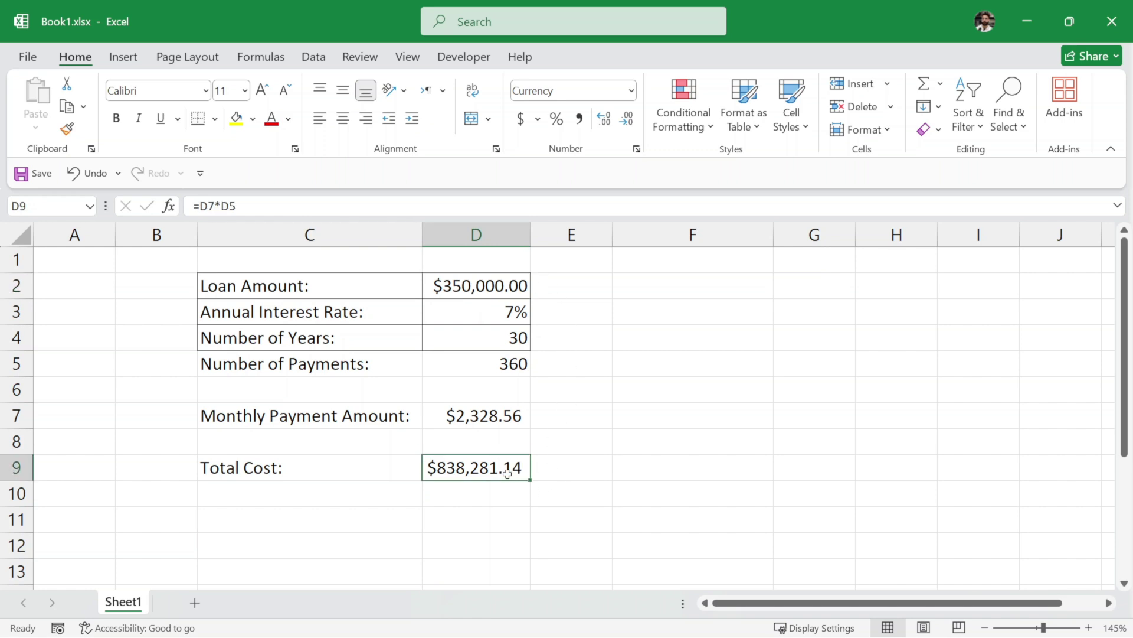
left_click(336, 498)
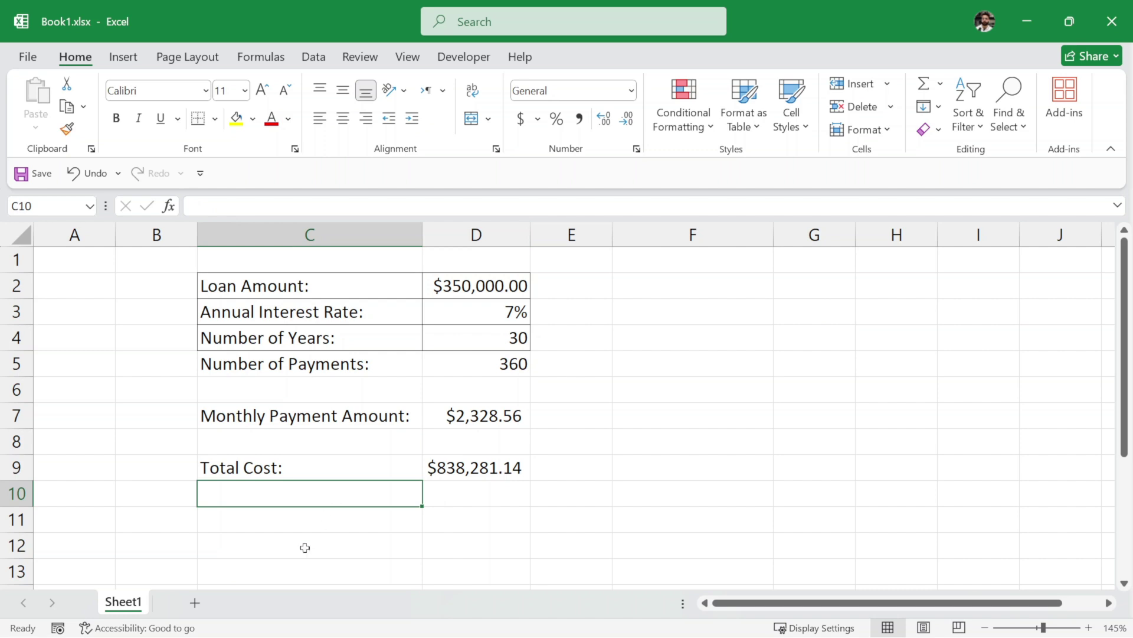
- Label C10 'Total Interest:' and enter =D9-D2 in D10, giving $488,281.14
type("Tot")
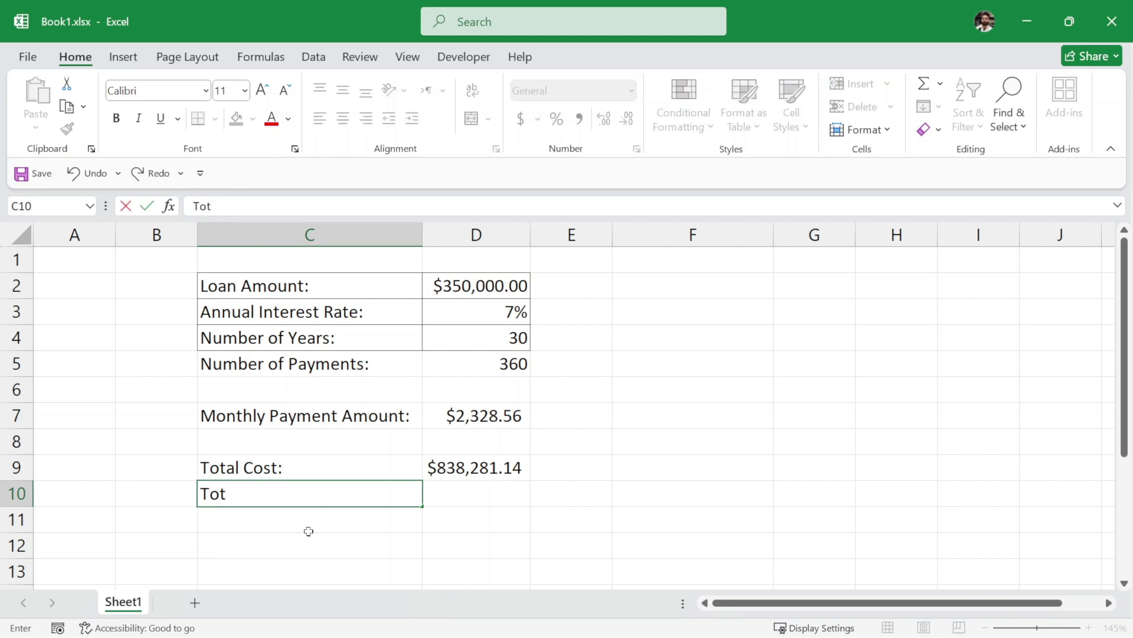
type("al Intere")
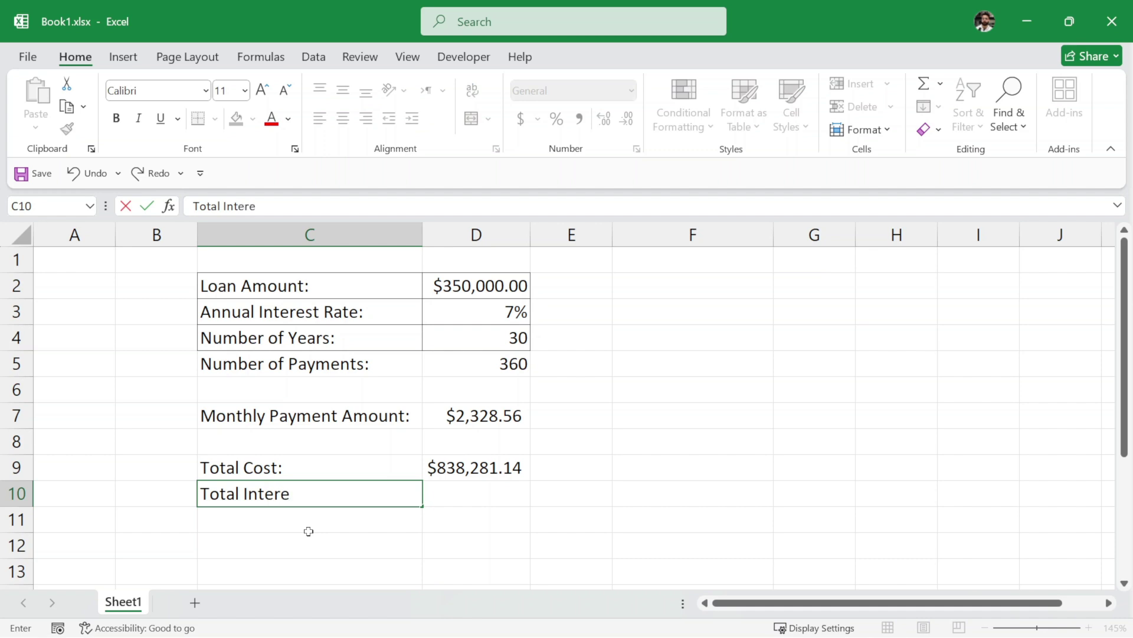
type("st:")
key("Tab")
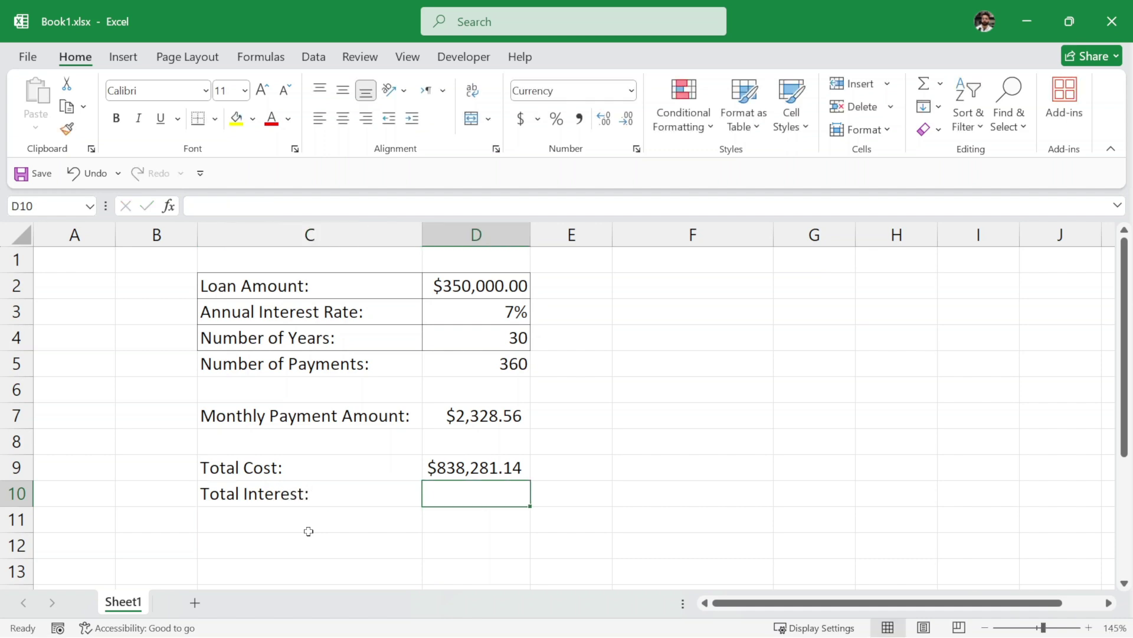
type("=")
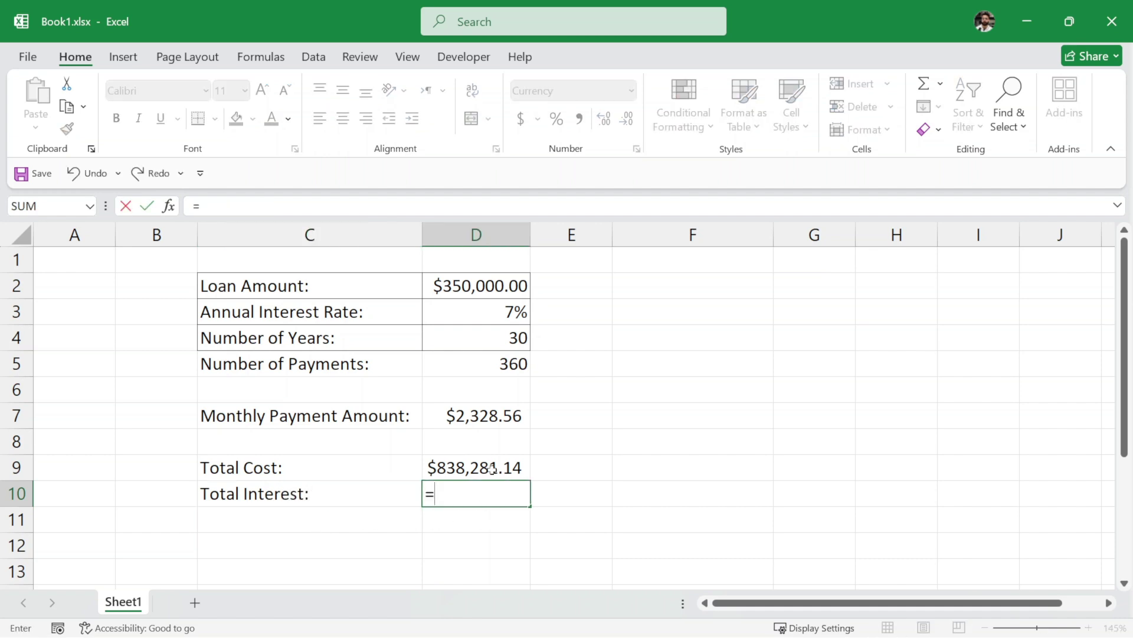
left_click(476, 466)
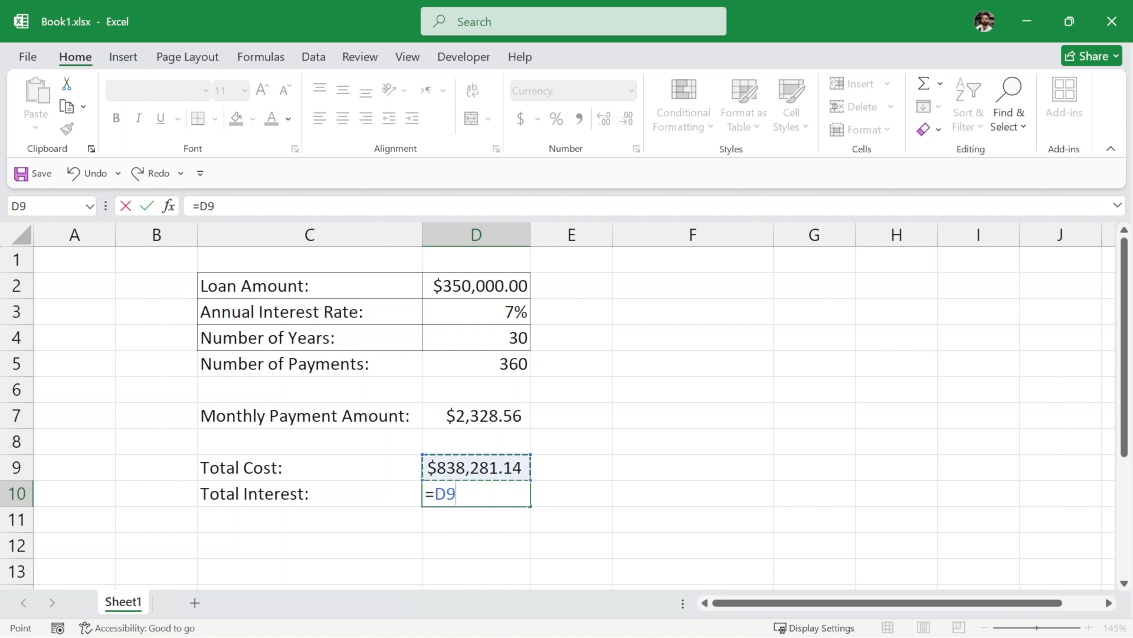
type("-")
left_click(511, 290)
key("Return")
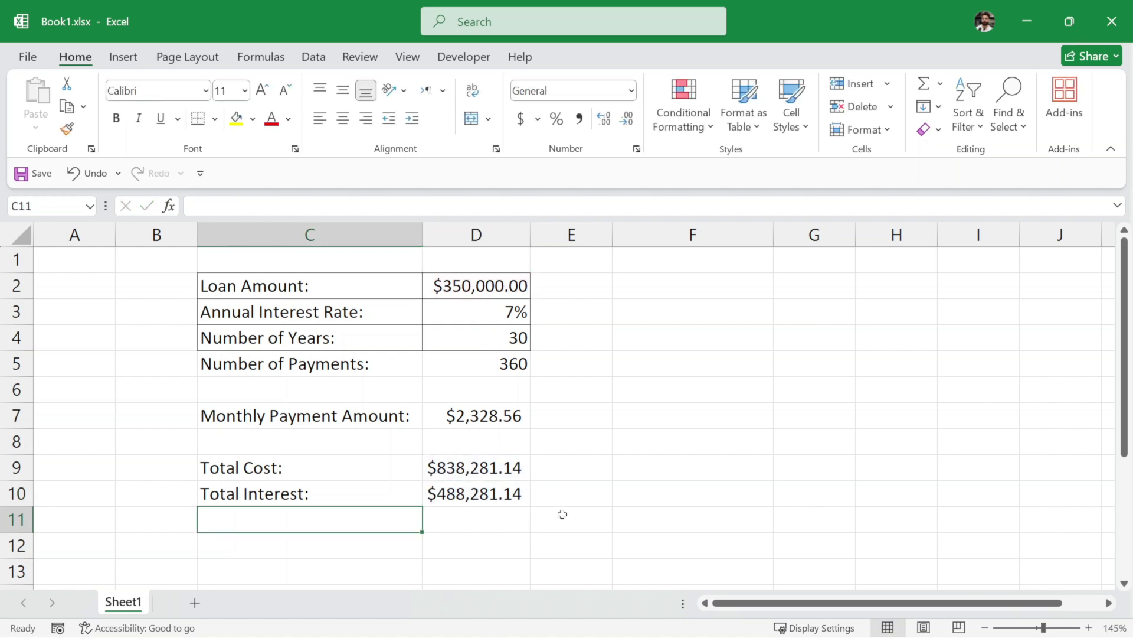
left_click(596, 517)
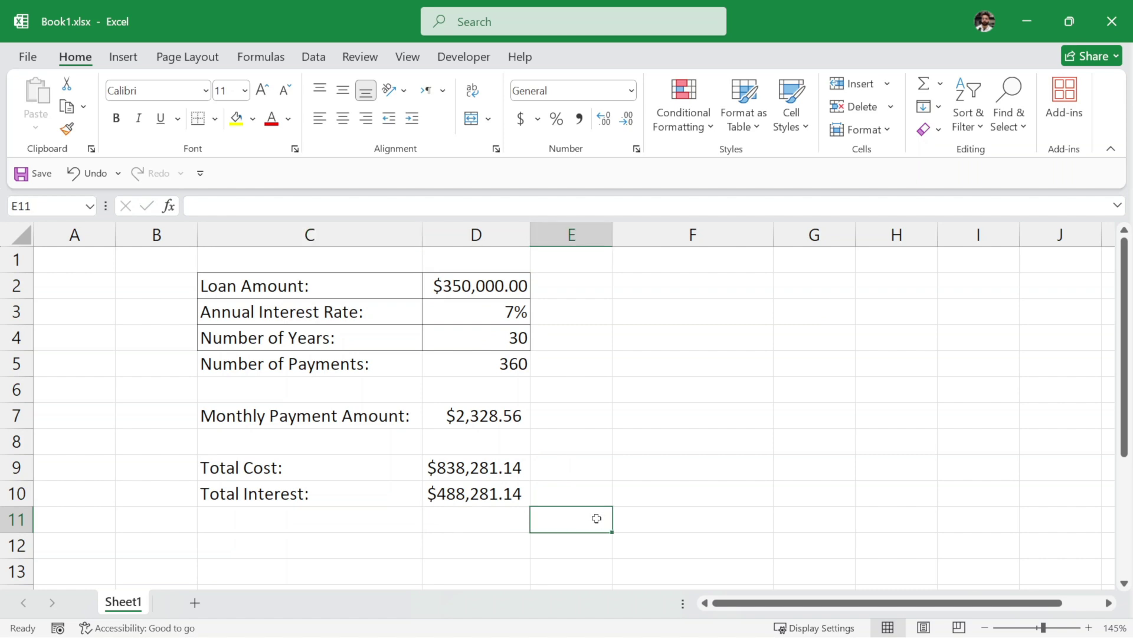